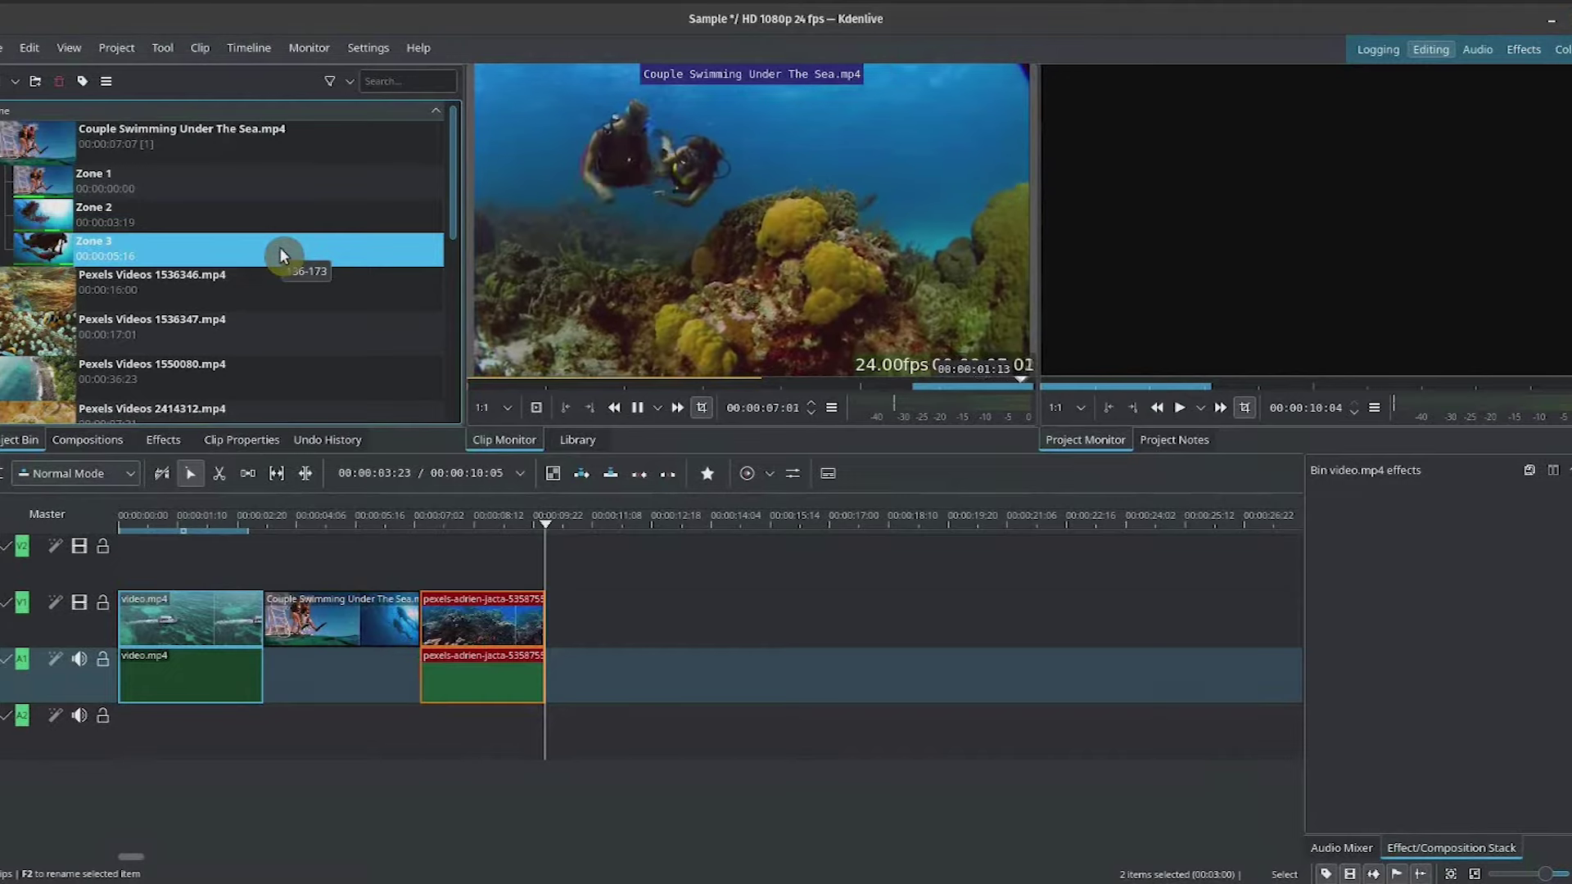
Step: Append Zone 3 to track V1, preview Pexels Videos 1536346.mp4, then load pexels-adrien-jacta-5358755.mp4
{"action": "mouse_move", "coordinate": [280, 256]}
{"action": "left_mouse_down"}
{"action": "mouse_move", "coordinate": [583, 638]}
{"action": "mouse_move", "coordinate": [545, 641]}
{"action": "left_mouse_up"}
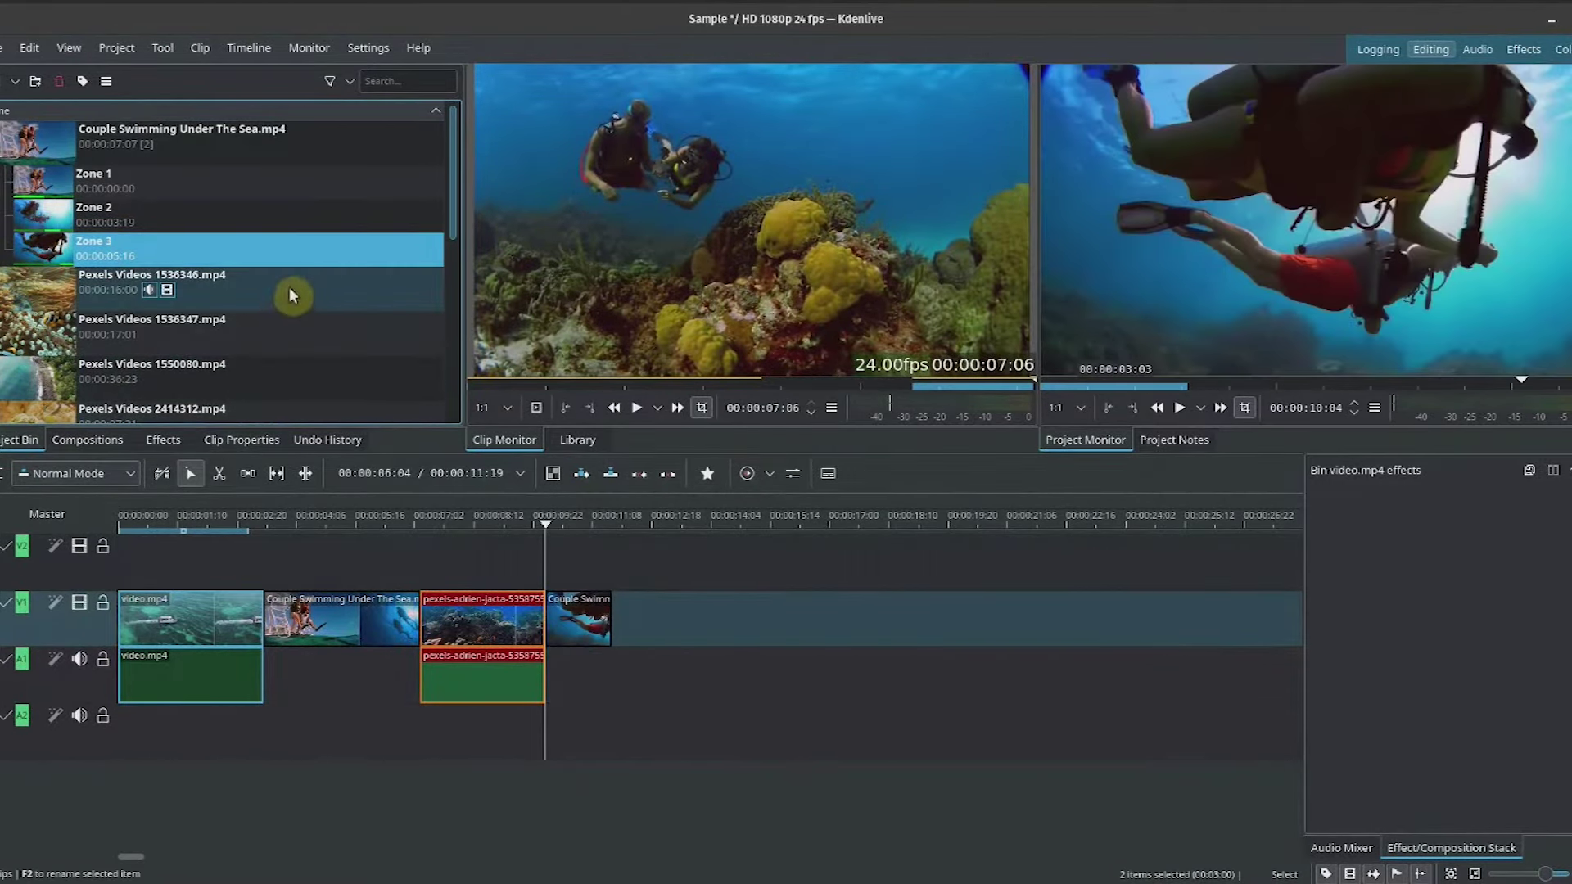
{"action": "left_click", "coordinate": [292, 296]}
{"action": "left_click", "coordinate": [637, 292]}
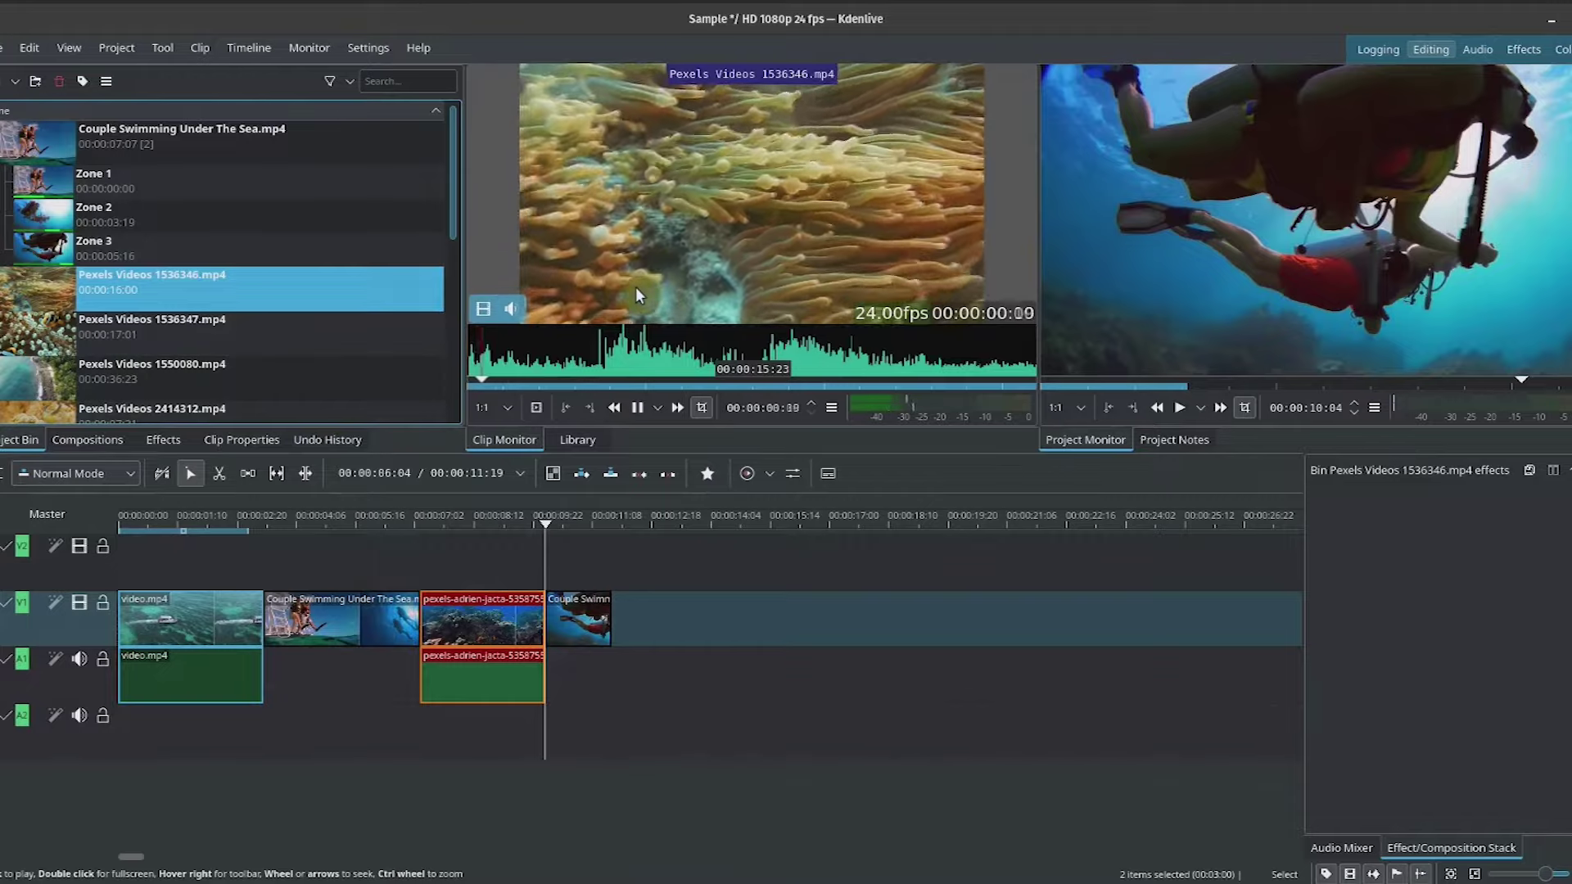
{"action": "left_click", "coordinate": [635, 287]}
{"action": "left_click", "coordinate": [343, 287]}
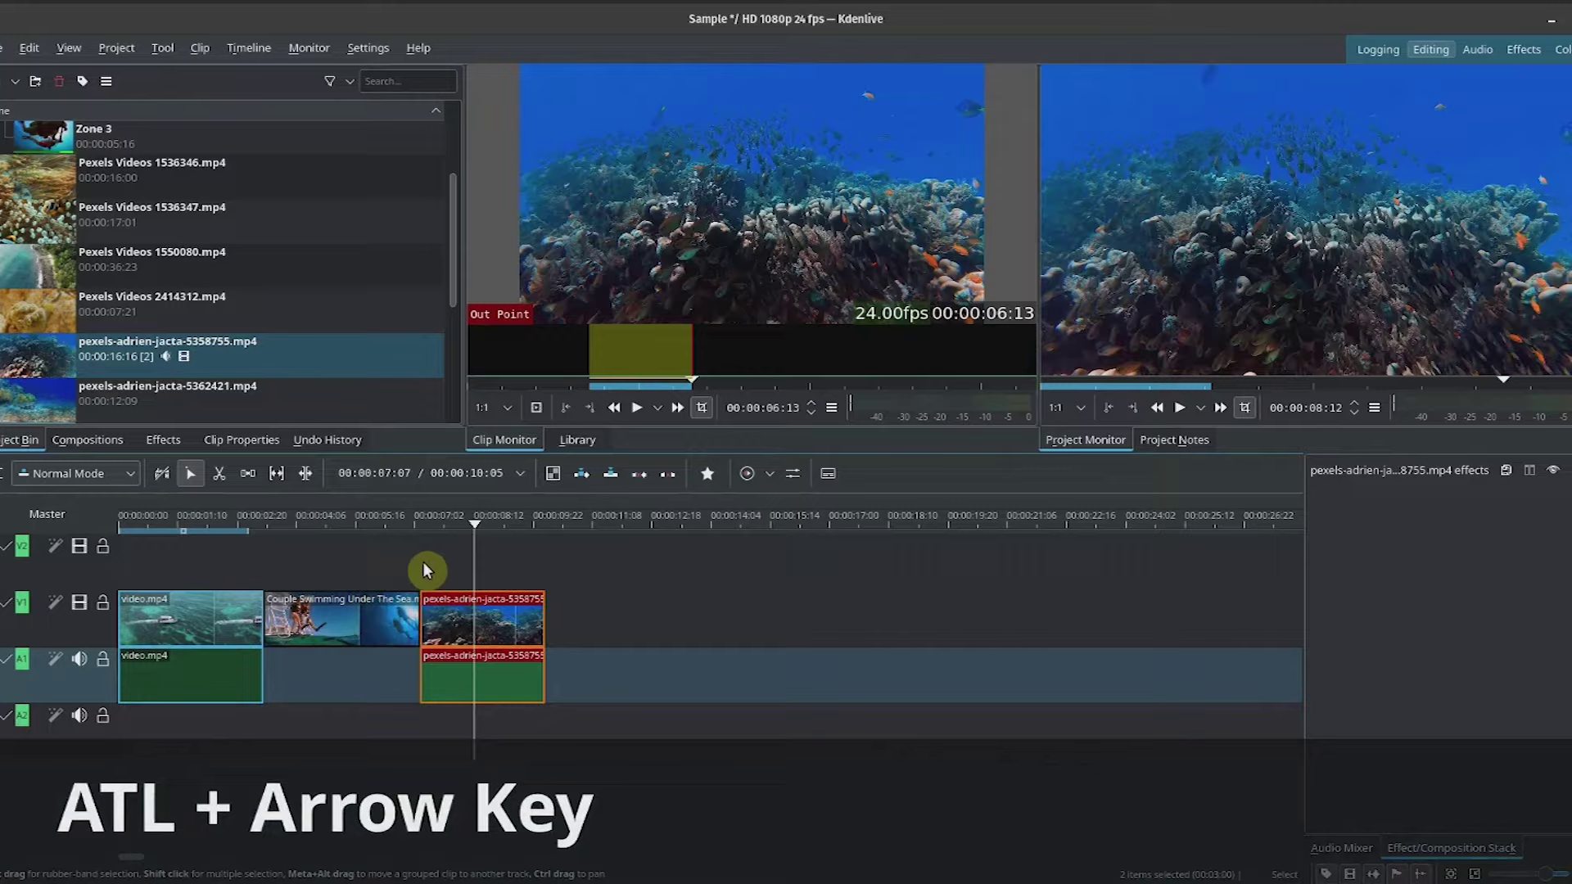
Step: Step the playhead back through each clip start until it reaches 00:00:00:00
{"action": "key", "text": "alt+Left"}
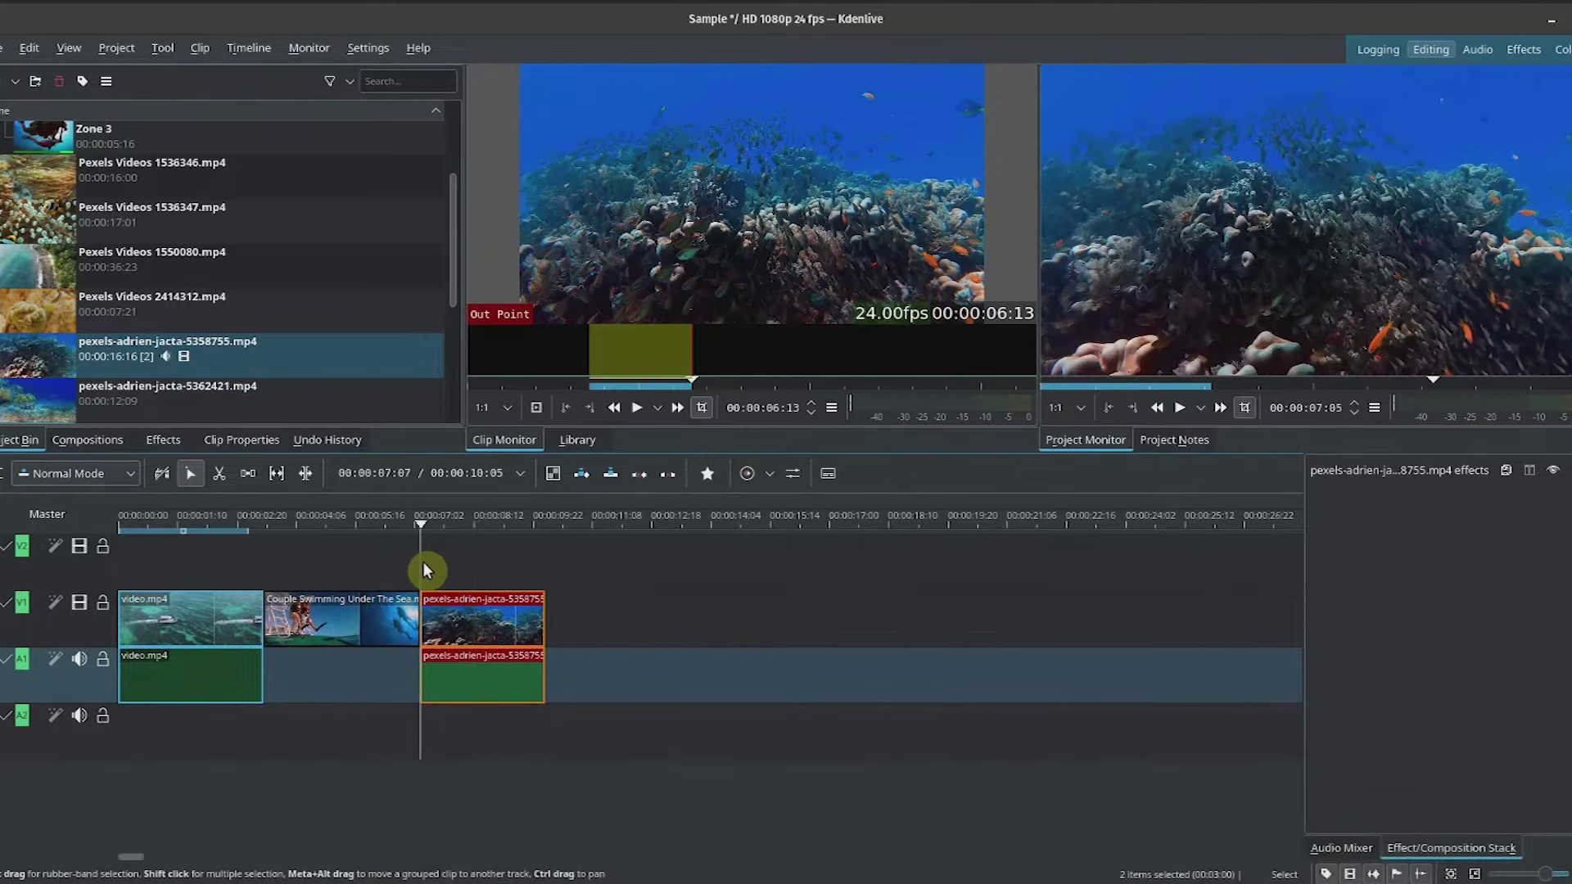
{"action": "key", "text": "alt+Left"}
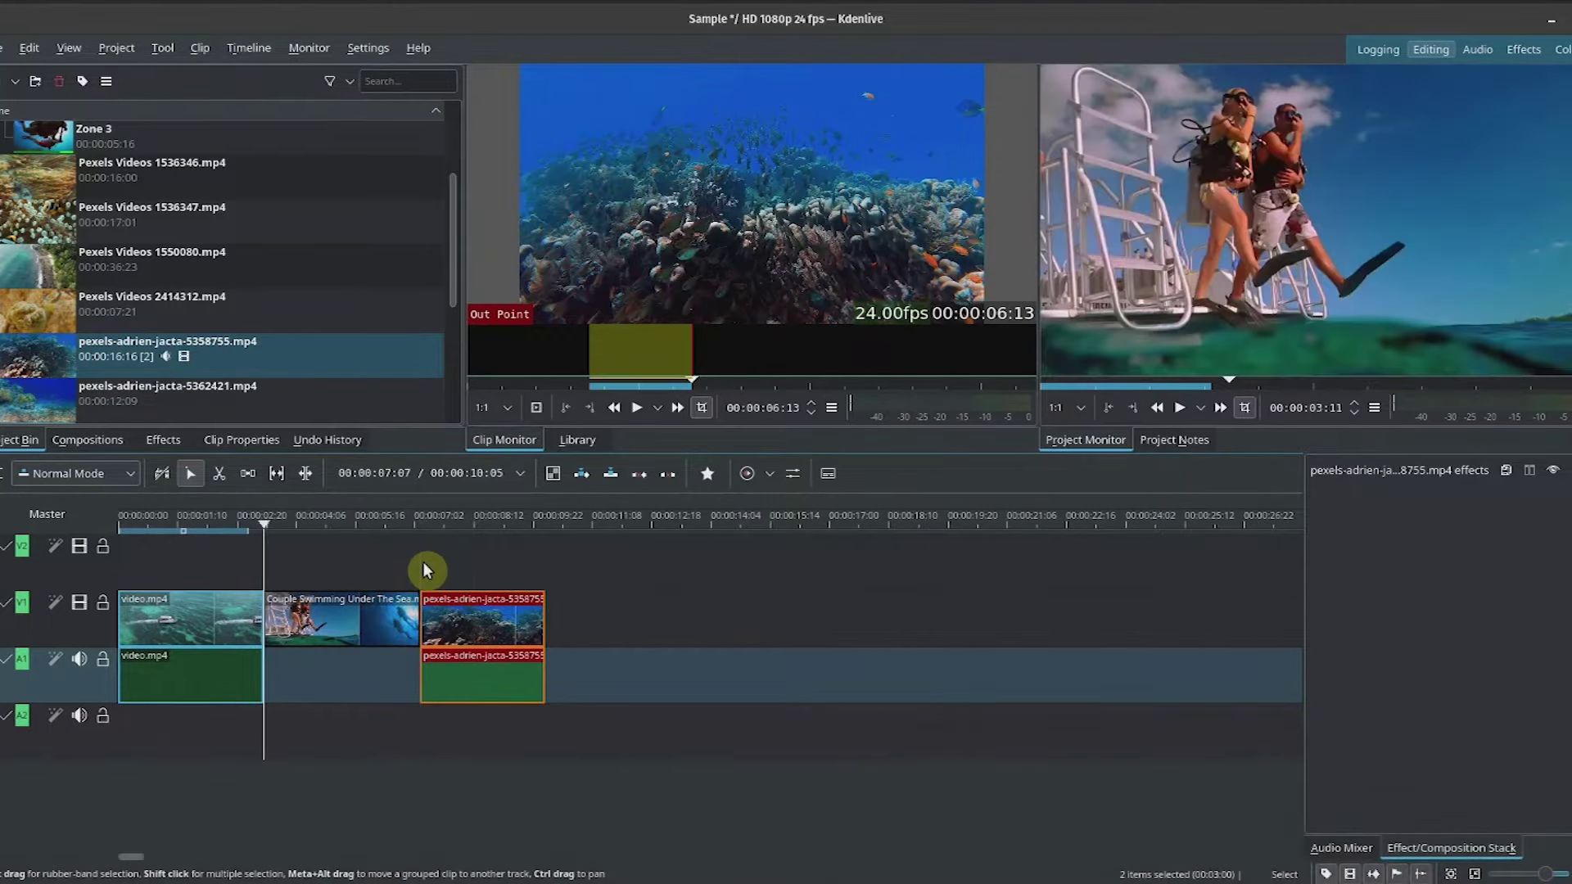
{"action": "key", "text": "alt+Left"}
{"action": "key", "text": "alt+Left"}
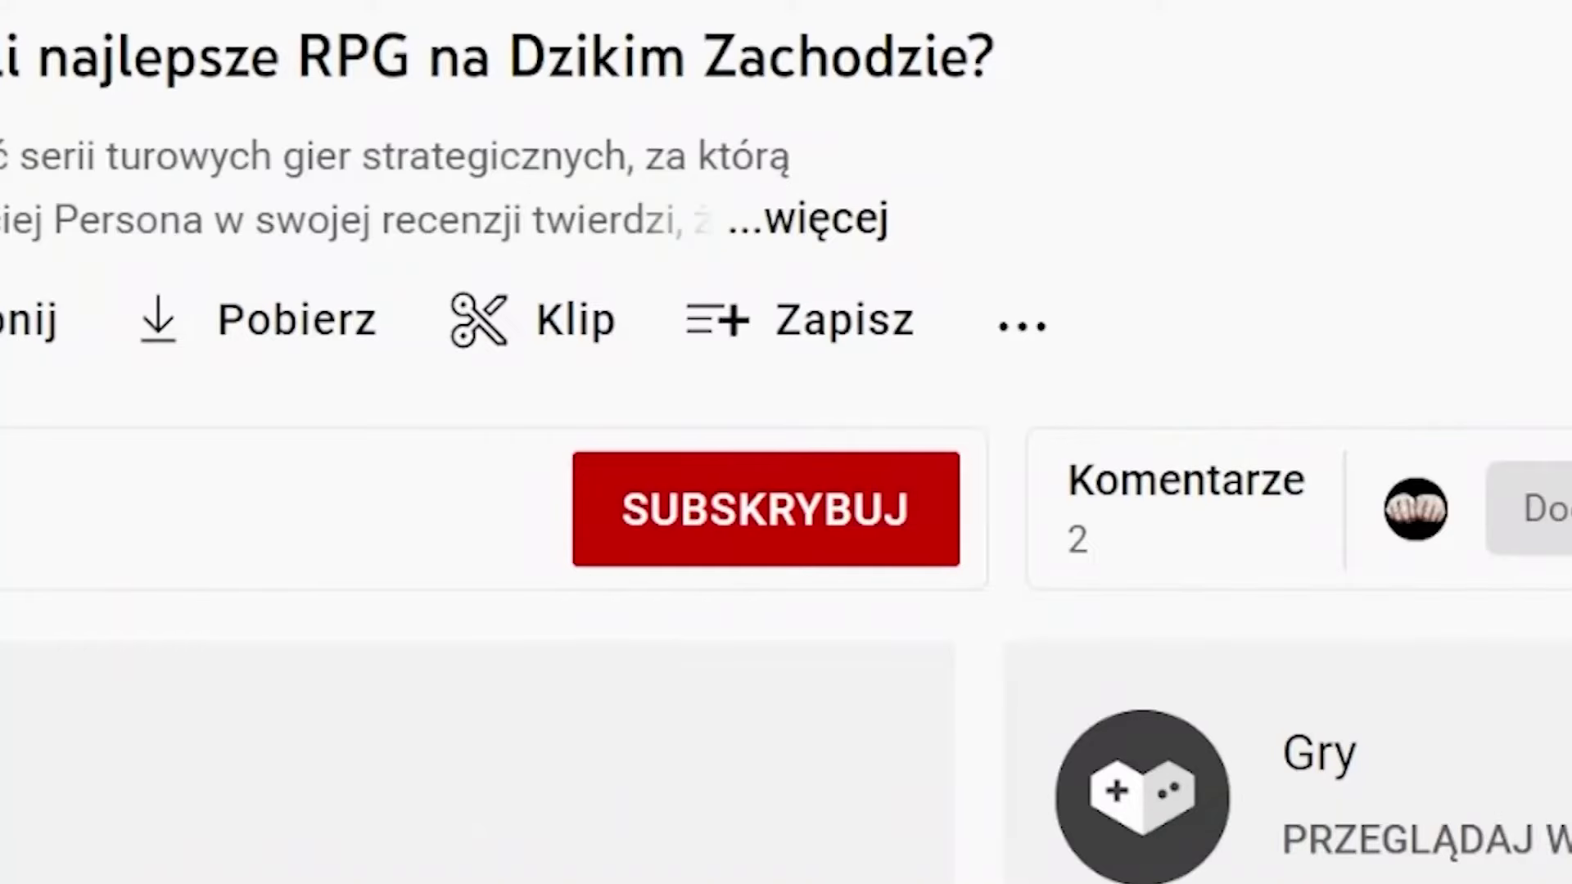
Step: Subscribe to the channel, set notifications to Wszystko (all uploads), and like the video
{"action": "left_click", "coordinate": [760, 542]}
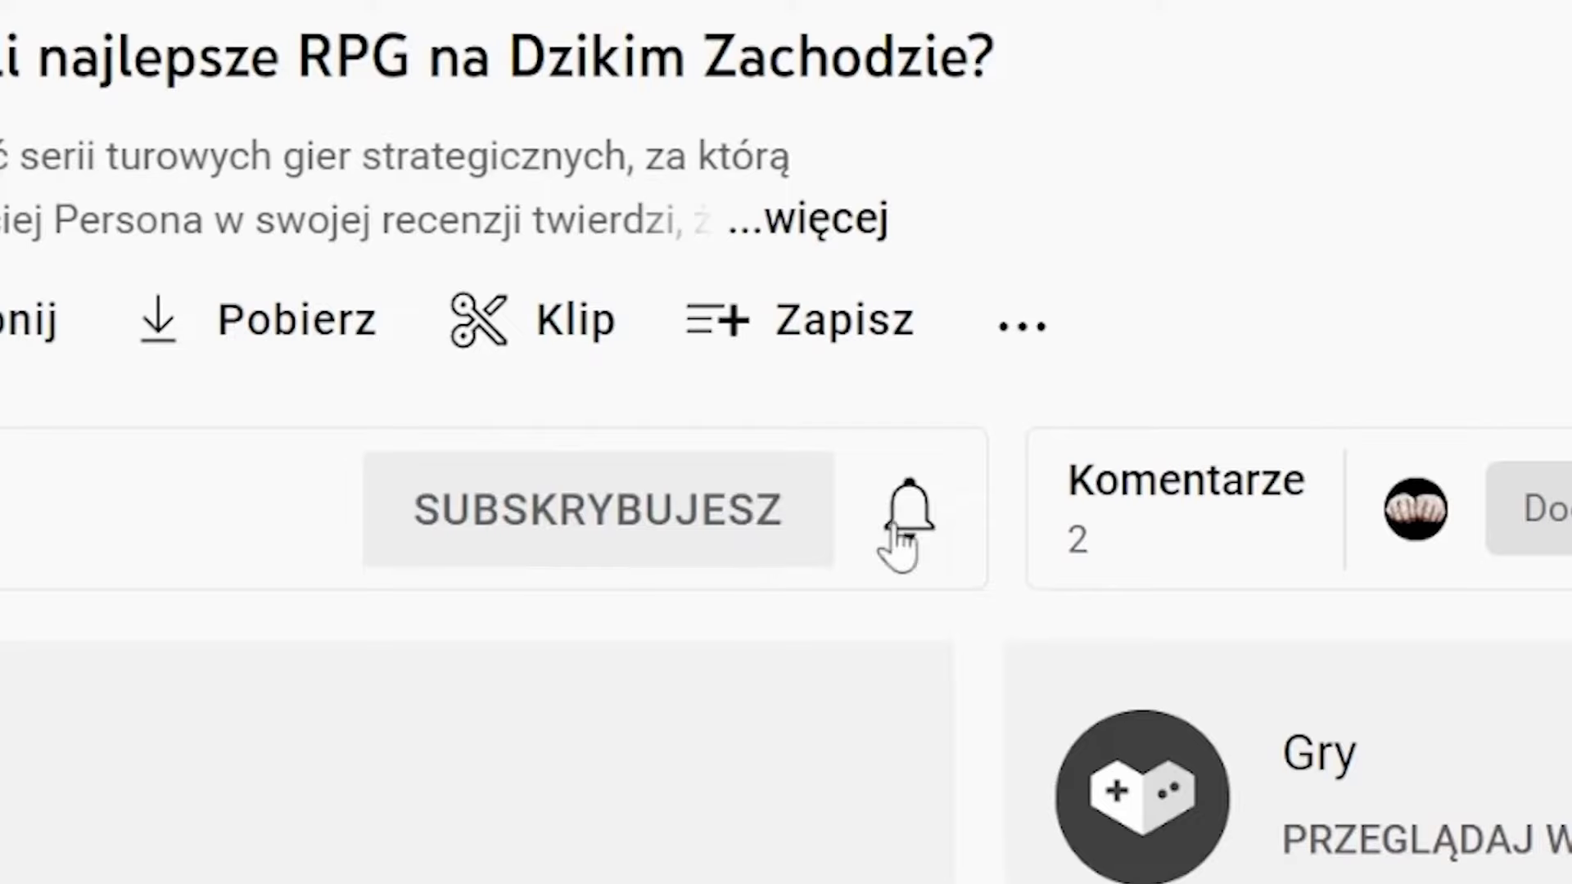
{"action": "left_click", "coordinate": [904, 536]}
{"action": "left_click", "coordinate": [1140, 684]}
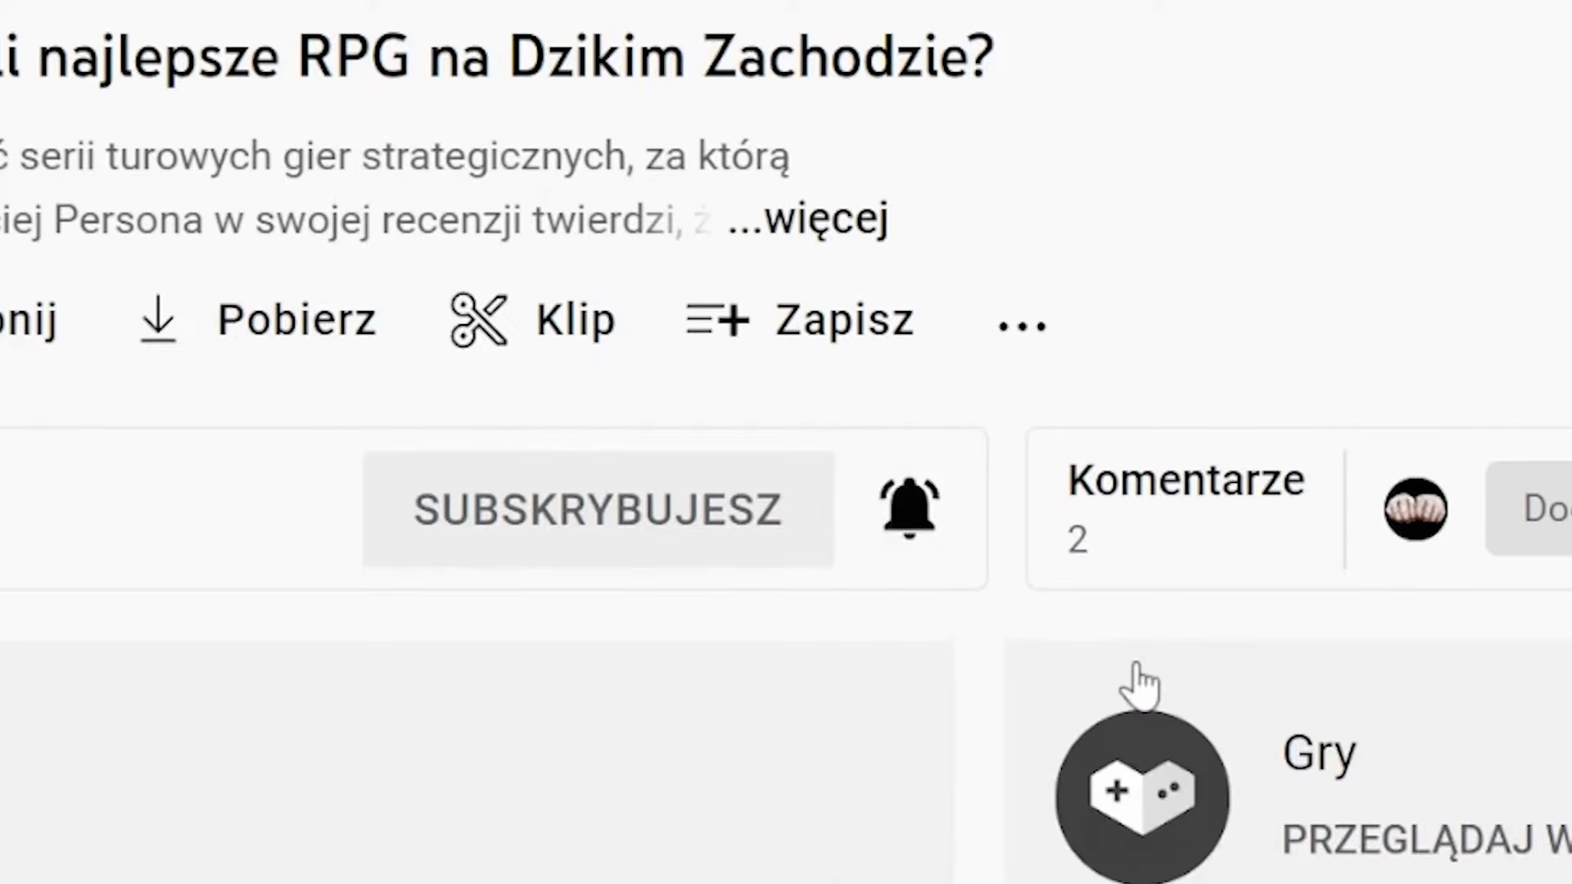
{"action": "left_click", "coordinate": [396, 517]}
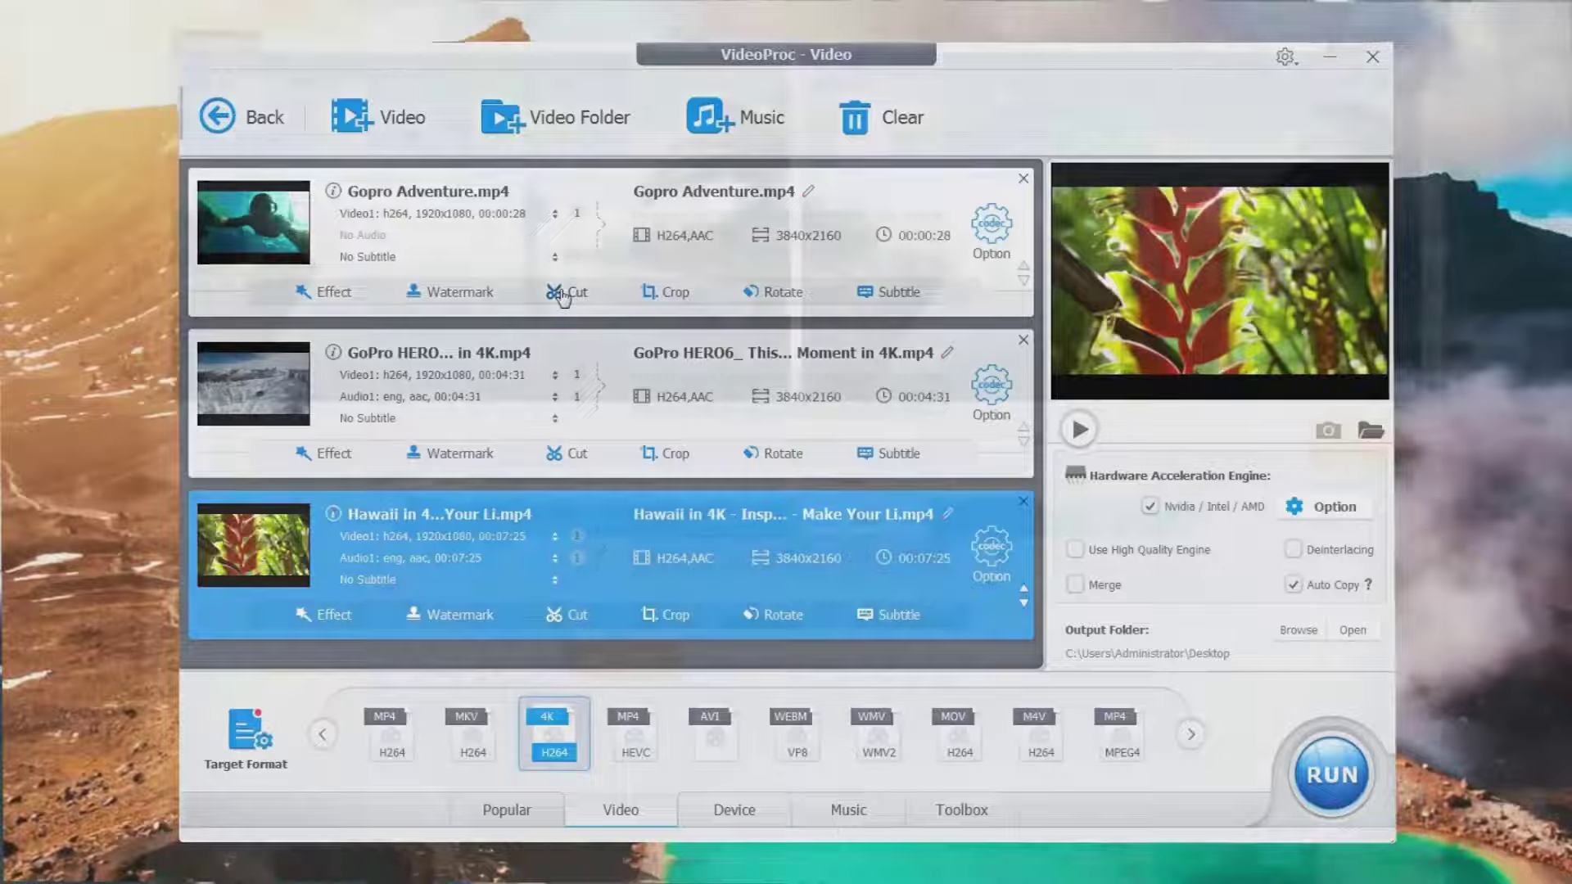
Step: Add a cut clip from the 4:31 video and crop its frame in to 1430x860
{"action": "left_click", "coordinate": [563, 295]}
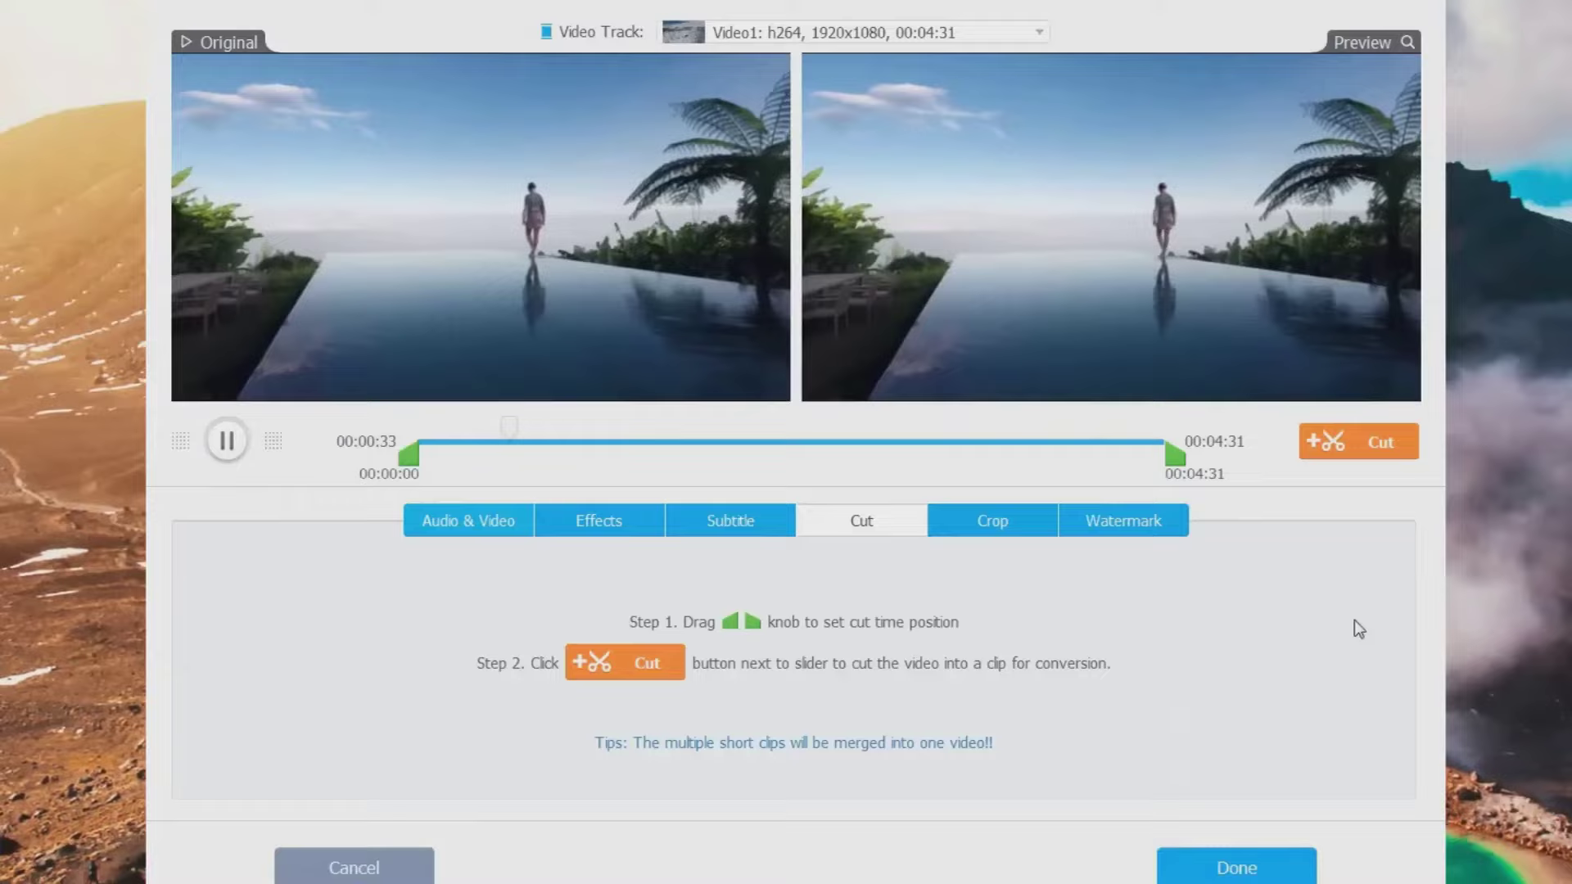
{"action": "left_click", "coordinate": [1373, 450]}
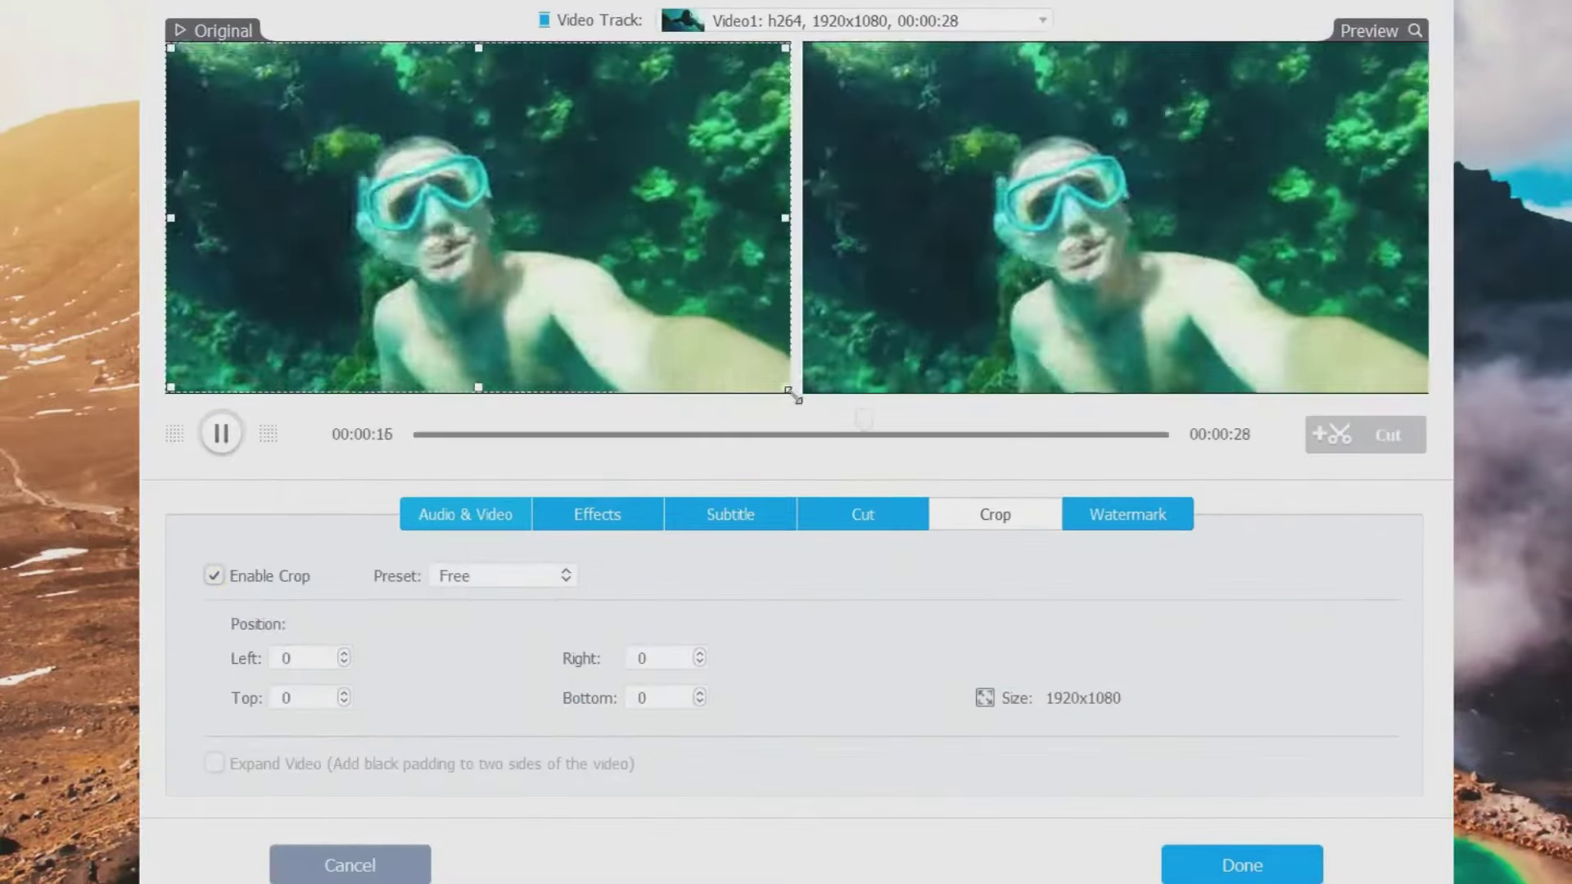
{"action": "left_click_drag", "start_coordinate": [785, 387], "coordinate": [637, 320]}
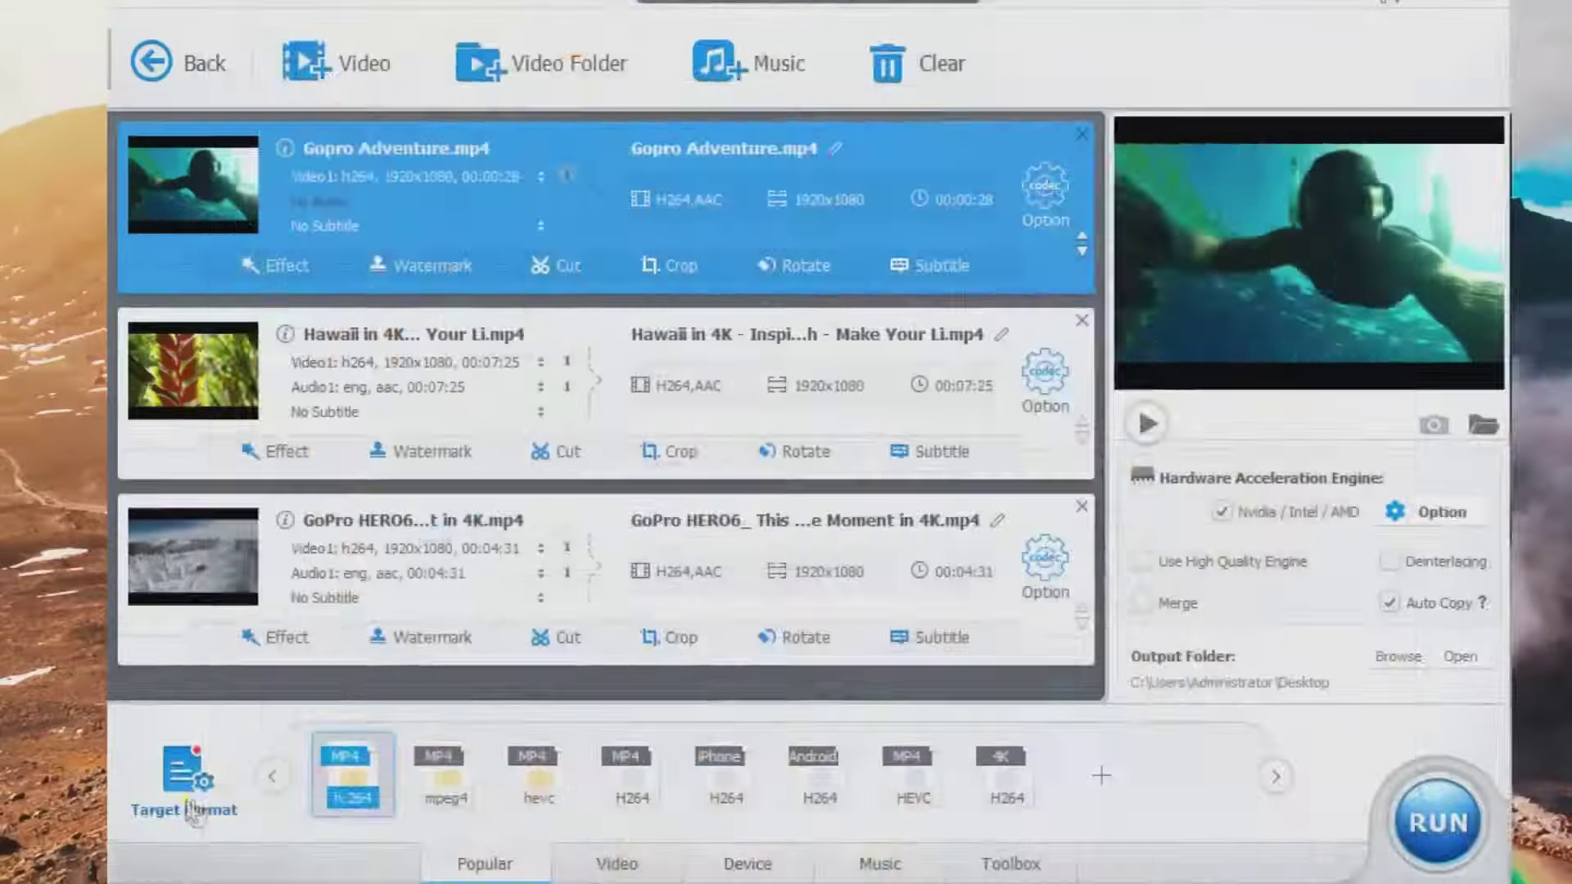
Step: Choose HEVC Video as the output format, review hardware acceleration options, and start converting
{"action": "left_click", "coordinate": [194, 813]}
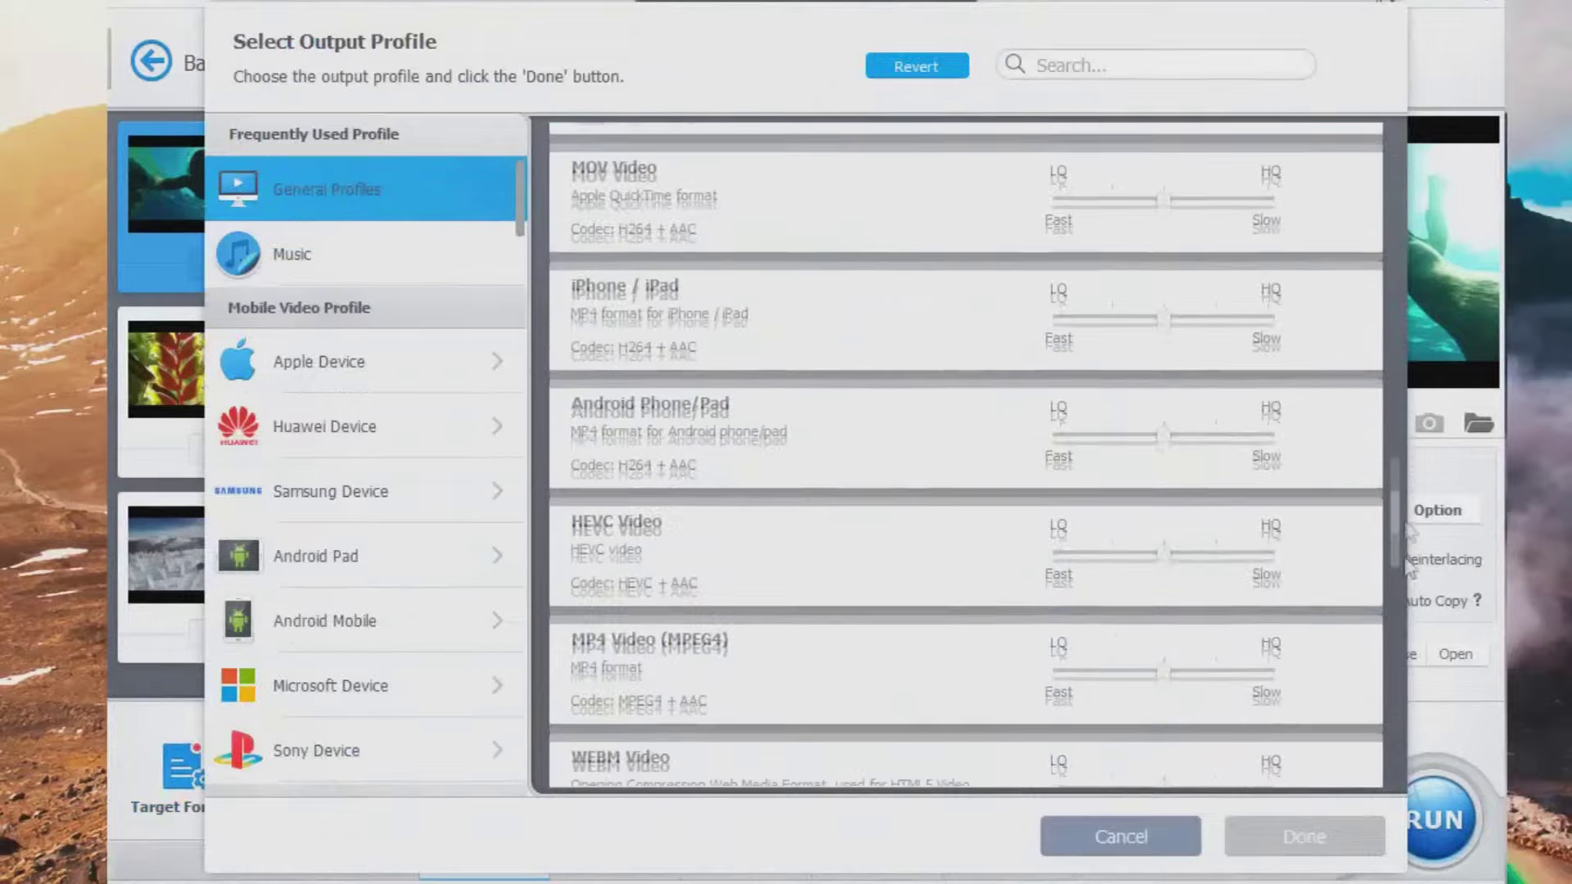
{"action": "left_click", "coordinate": [951, 519]}
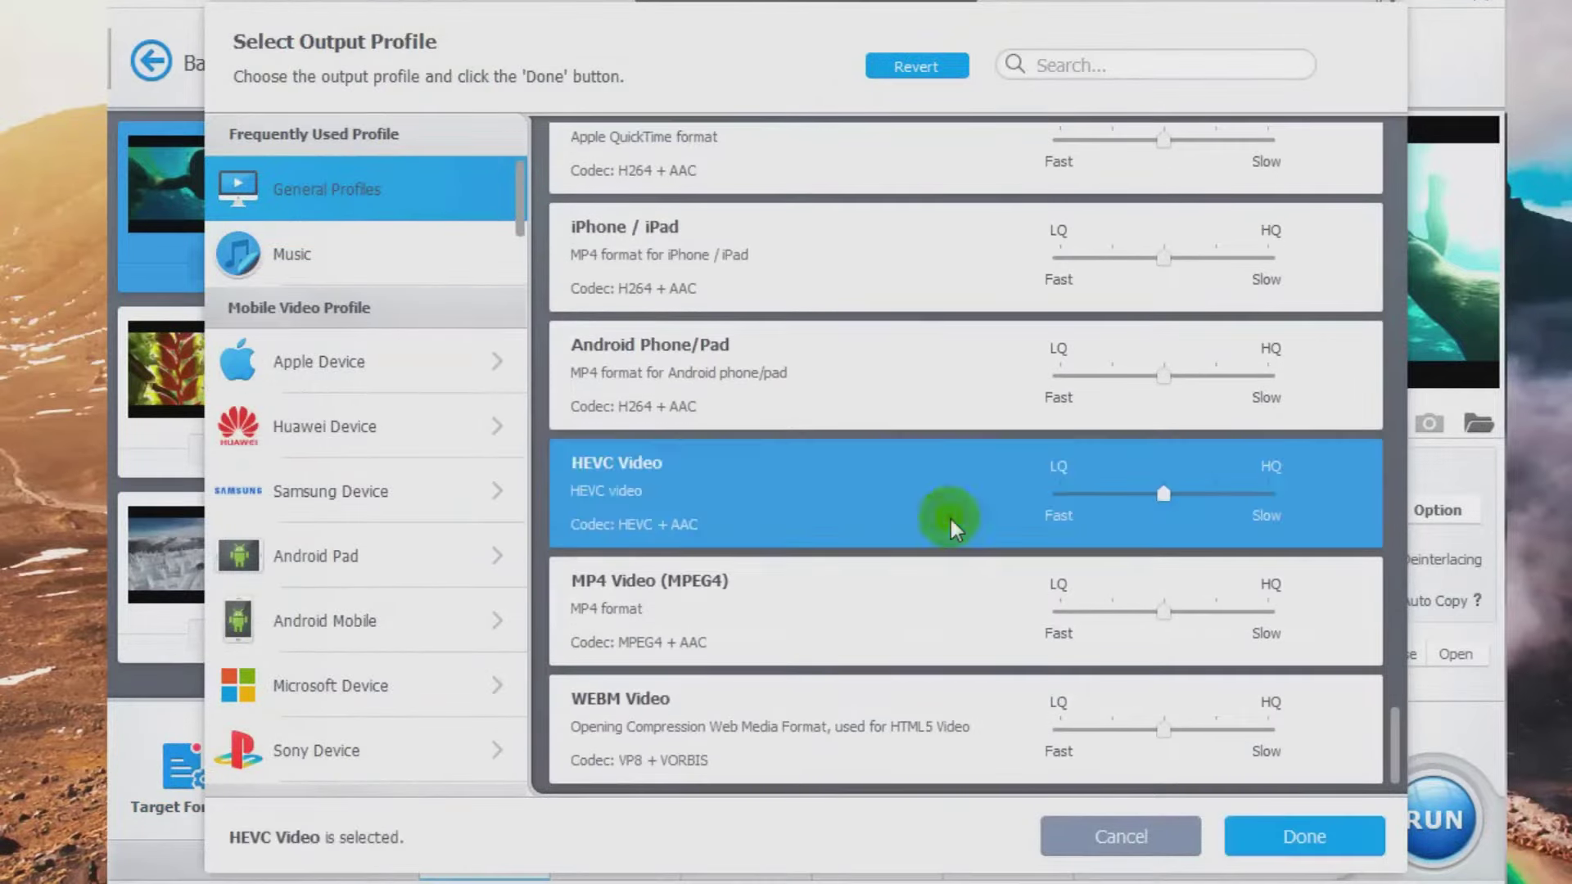
{"action": "left_click", "coordinate": [1287, 839]}
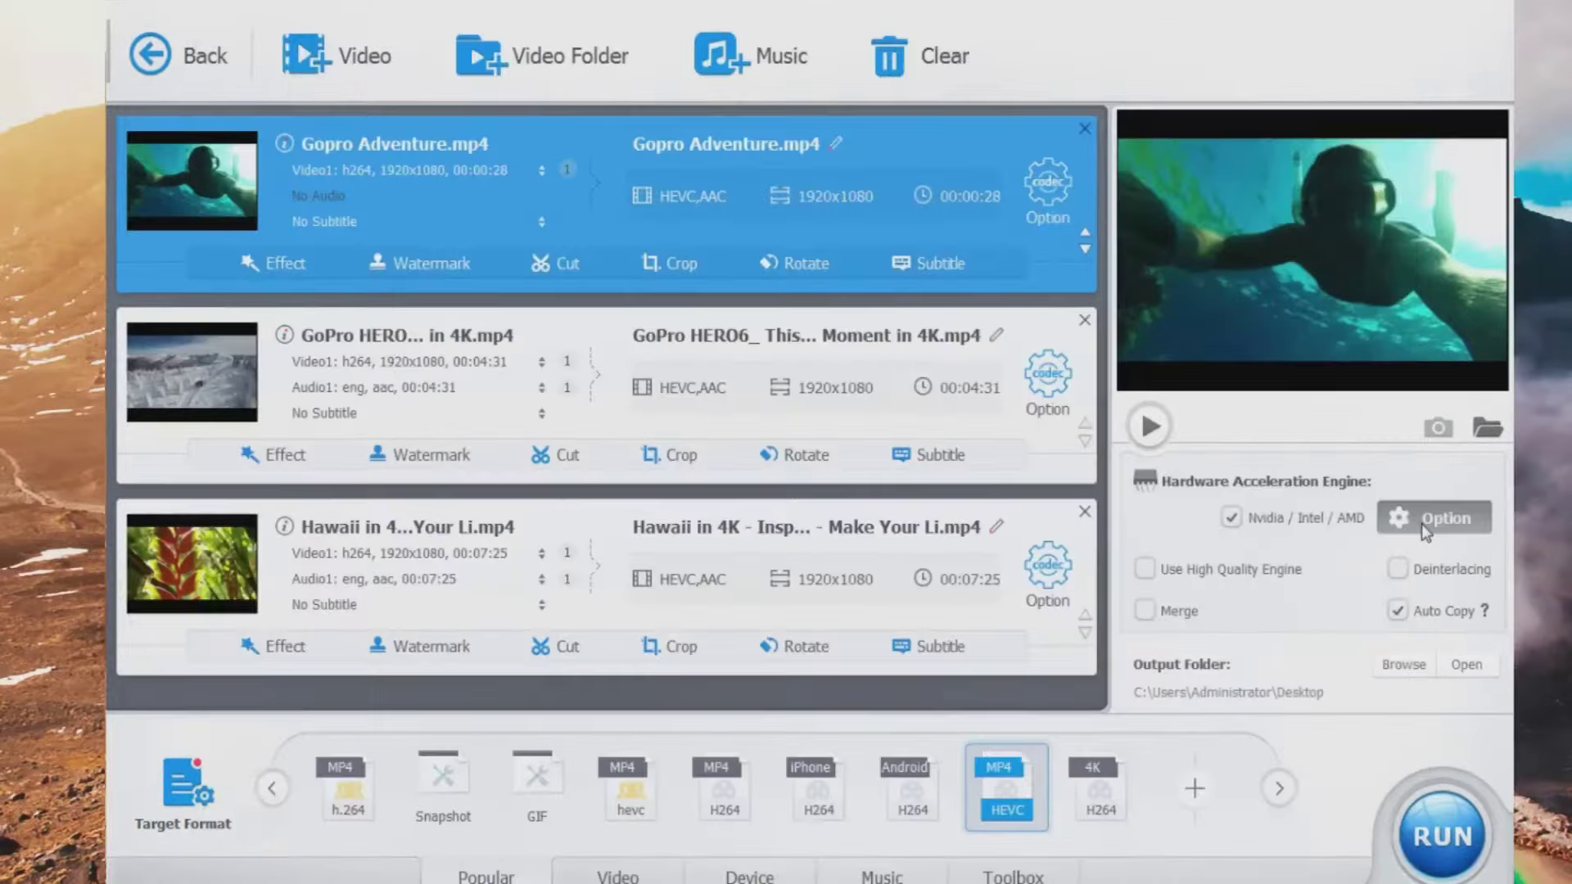
{"action": "left_click", "coordinate": [1422, 523]}
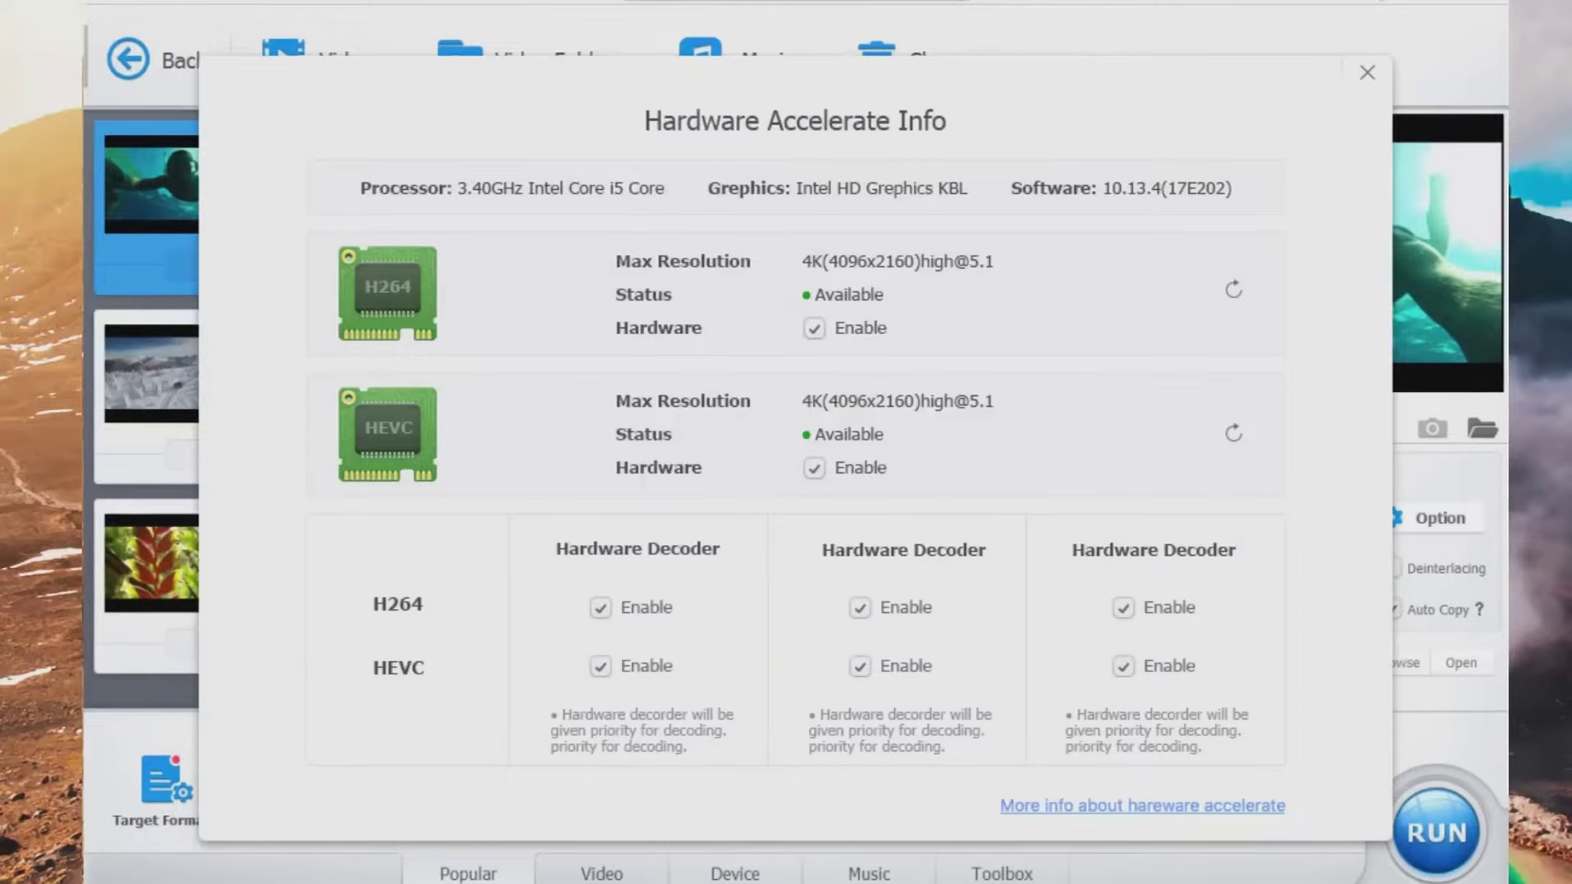
{"action": "left_click", "coordinate": [1426, 835]}
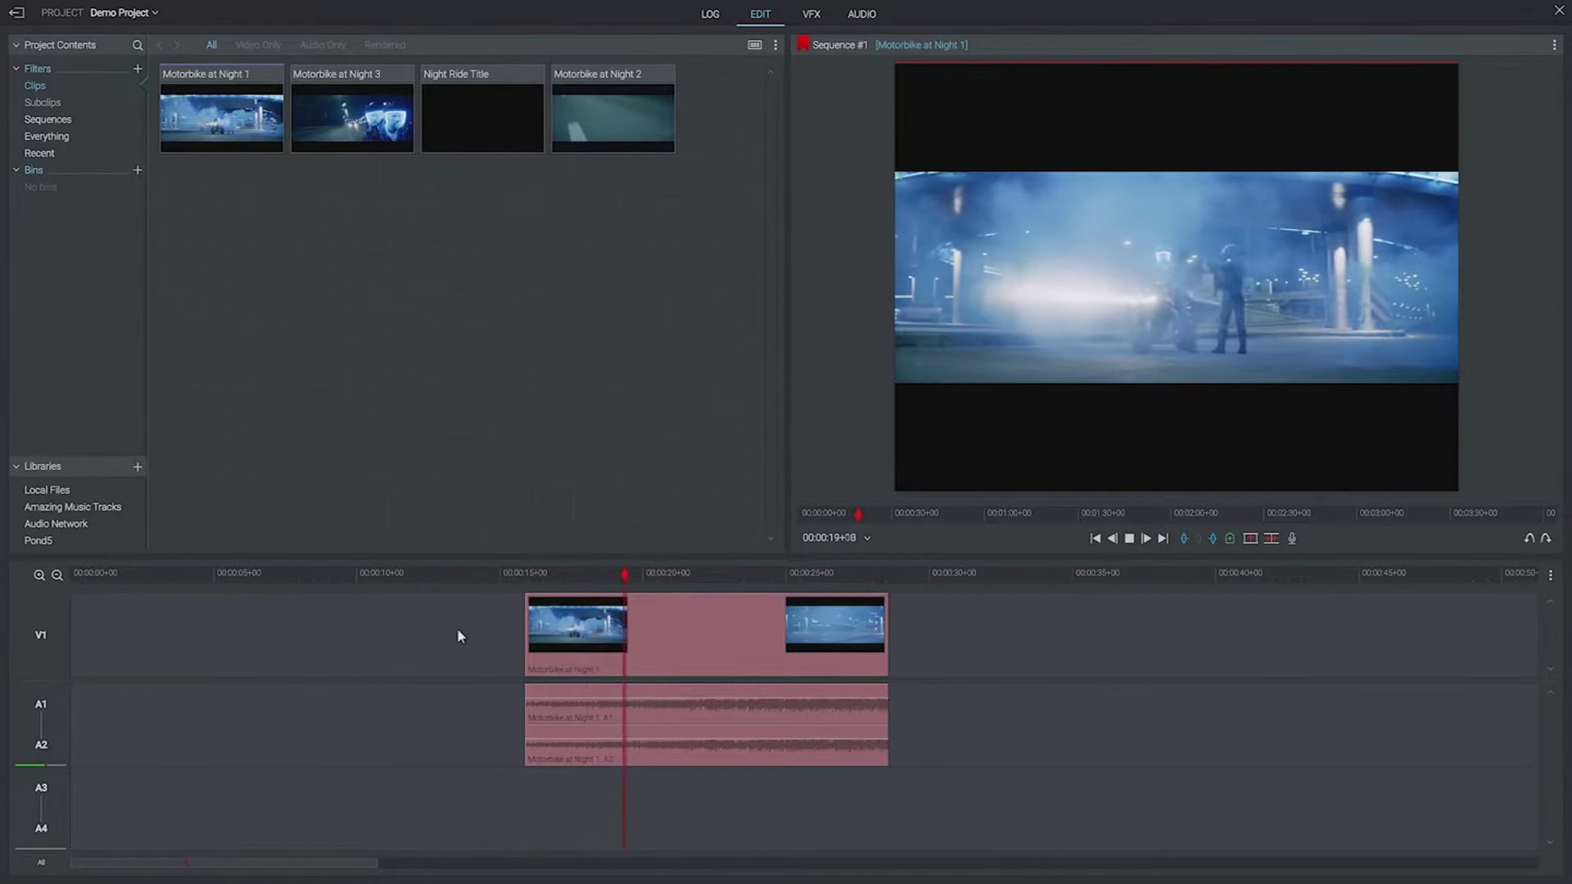
Step: Stop playback, cut Motorbike at Night 1 at 00:00:23+21, and select the left piece
{"action": "key", "text": "space"}
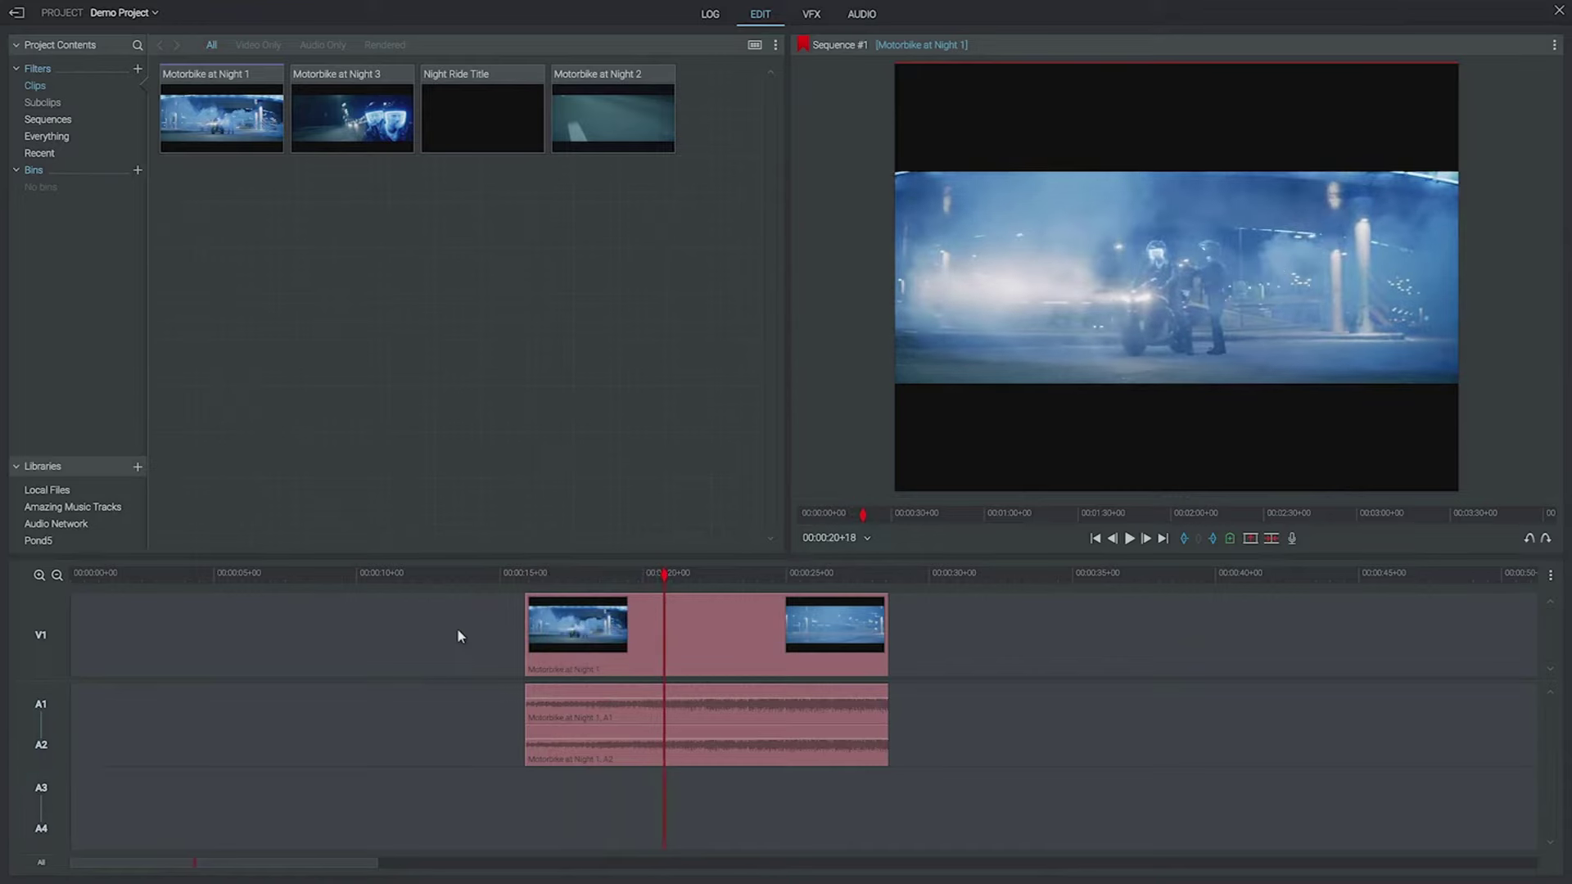
{"action": "left_click", "coordinate": [753, 588]}
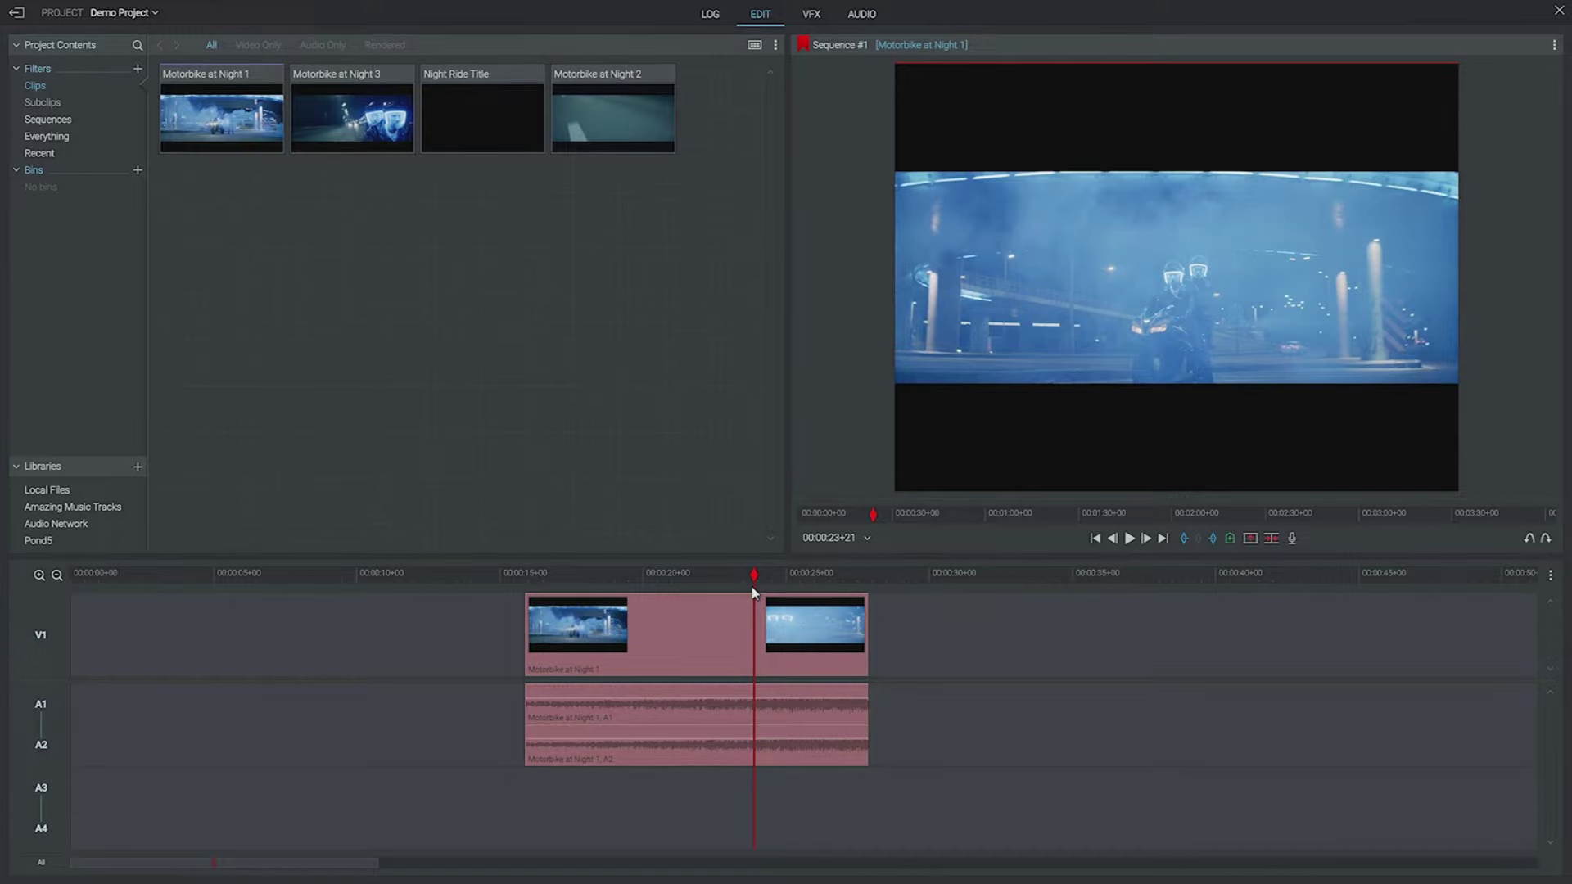
{"action": "key", "text": "c"}
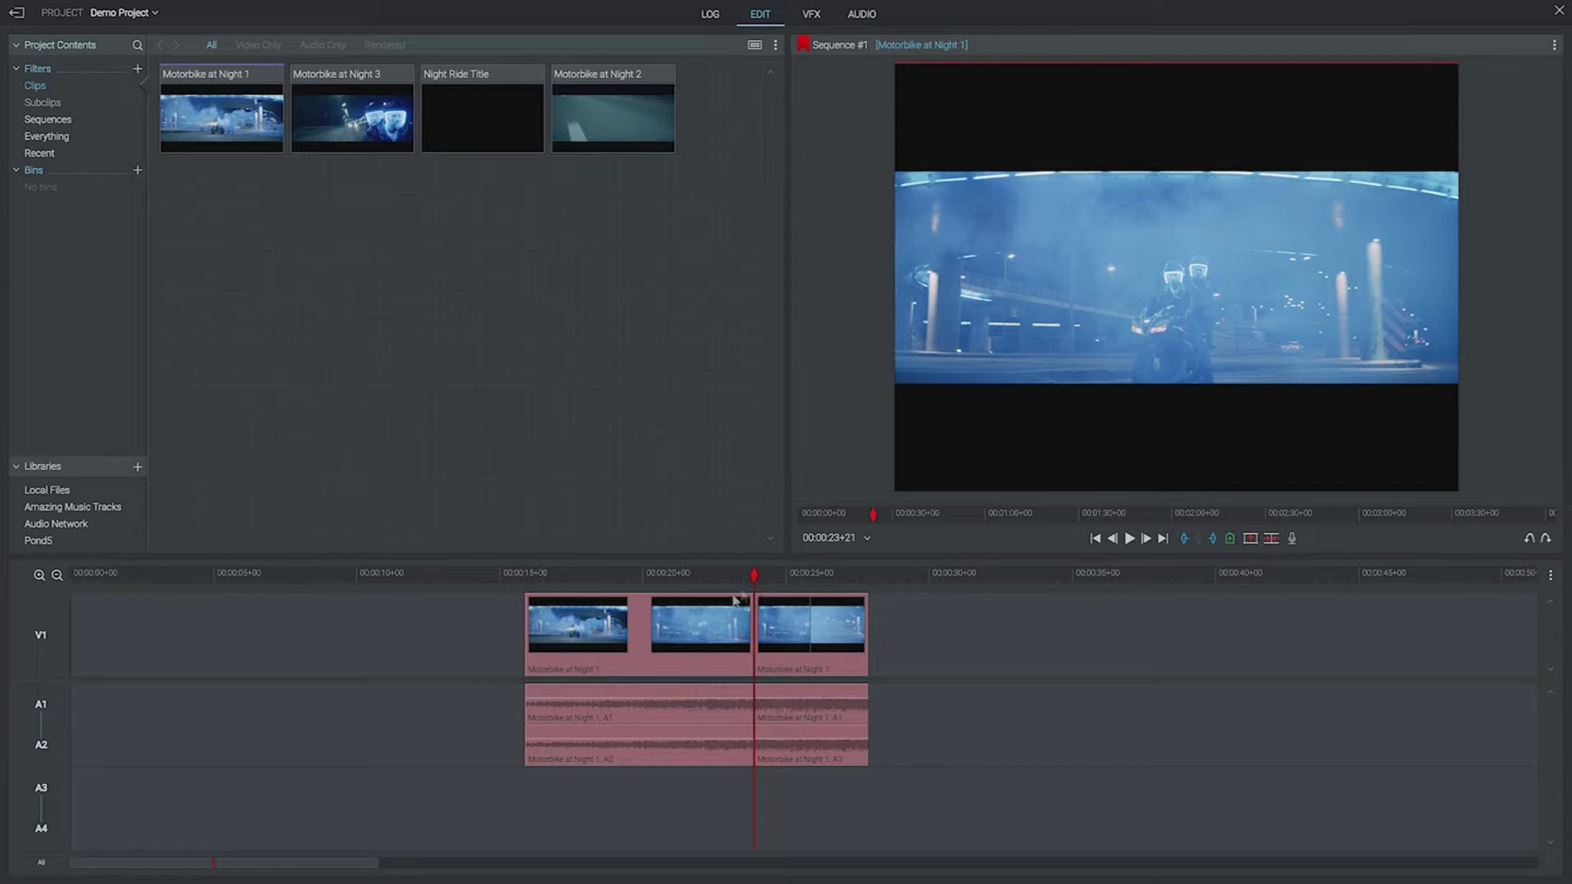
{"action": "left_click", "coordinate": [660, 630]}
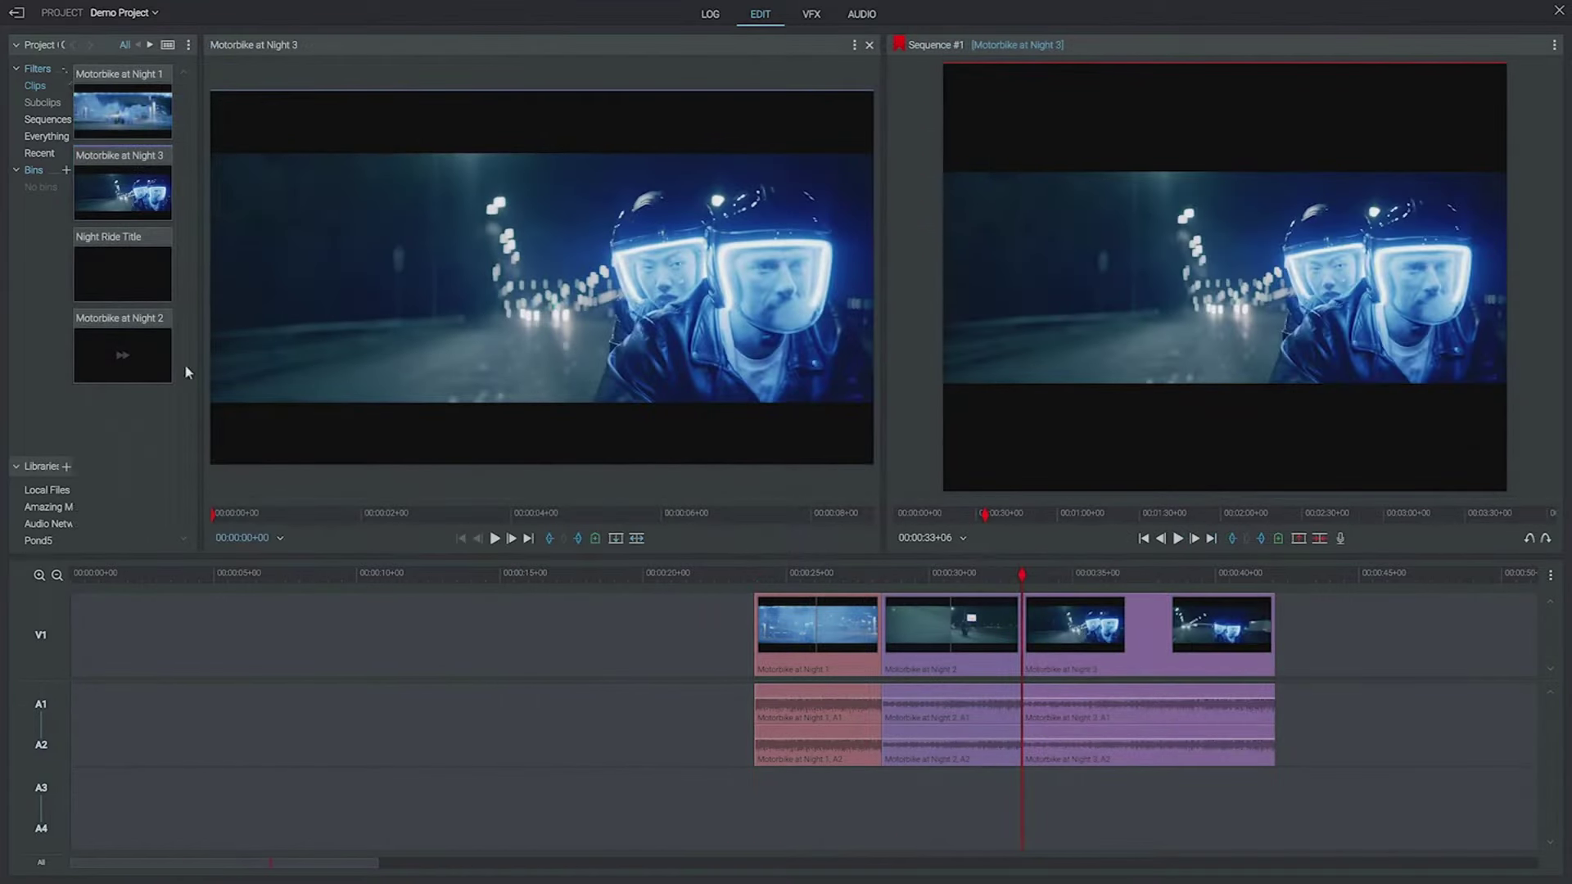
Step: Place Night Ride Title at the start of V1 and slide the three Motorbike clips against it
{"action": "mouse_move", "coordinate": [113, 264]}
{"action": "left_mouse_down"}
{"action": "mouse_move", "coordinate": [184, 600]}
{"action": "mouse_move", "coordinate": [78, 655]}
{"action": "left_mouse_up"}
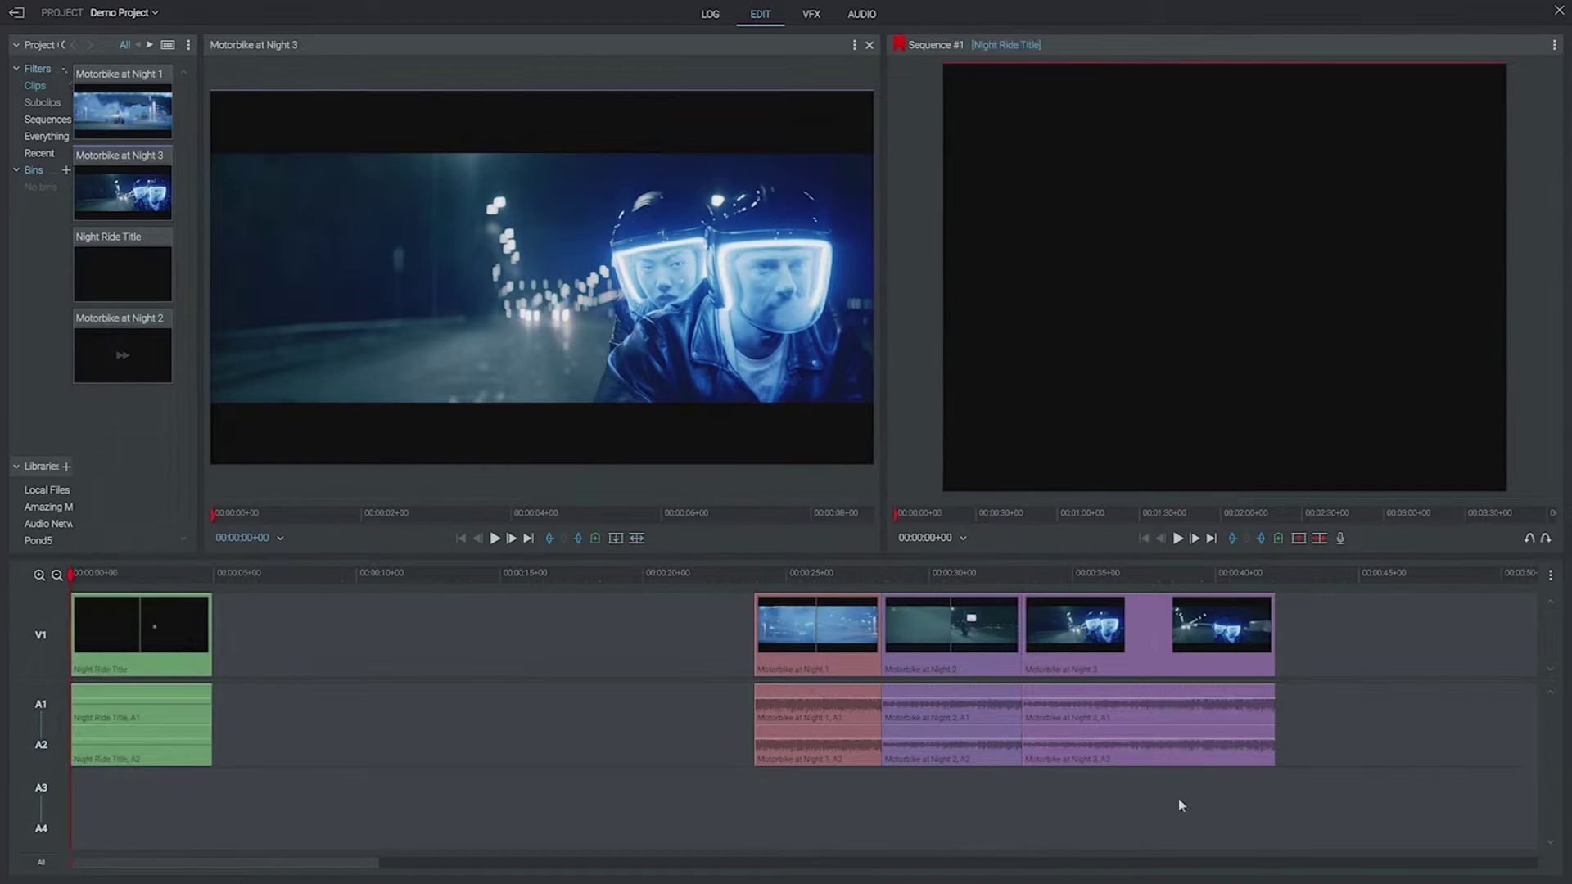
{"action": "left_click_drag", "start_coordinate": [1031, 737], "coordinate": [793, 638]}
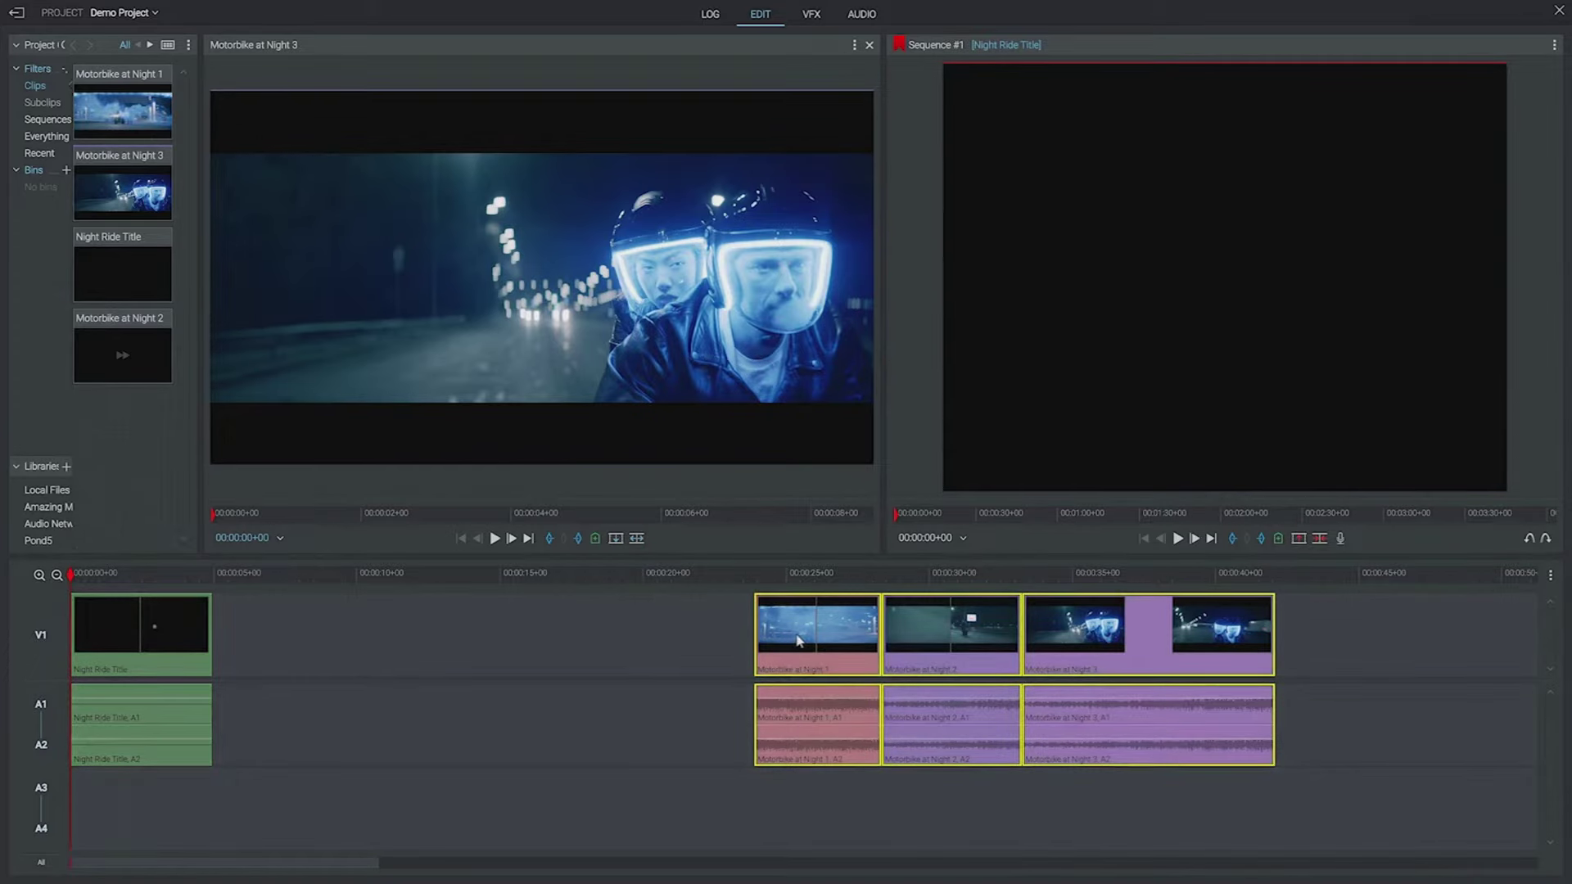
{"action": "left_click_drag", "start_coordinate": [825, 641], "coordinate": [283, 633]}
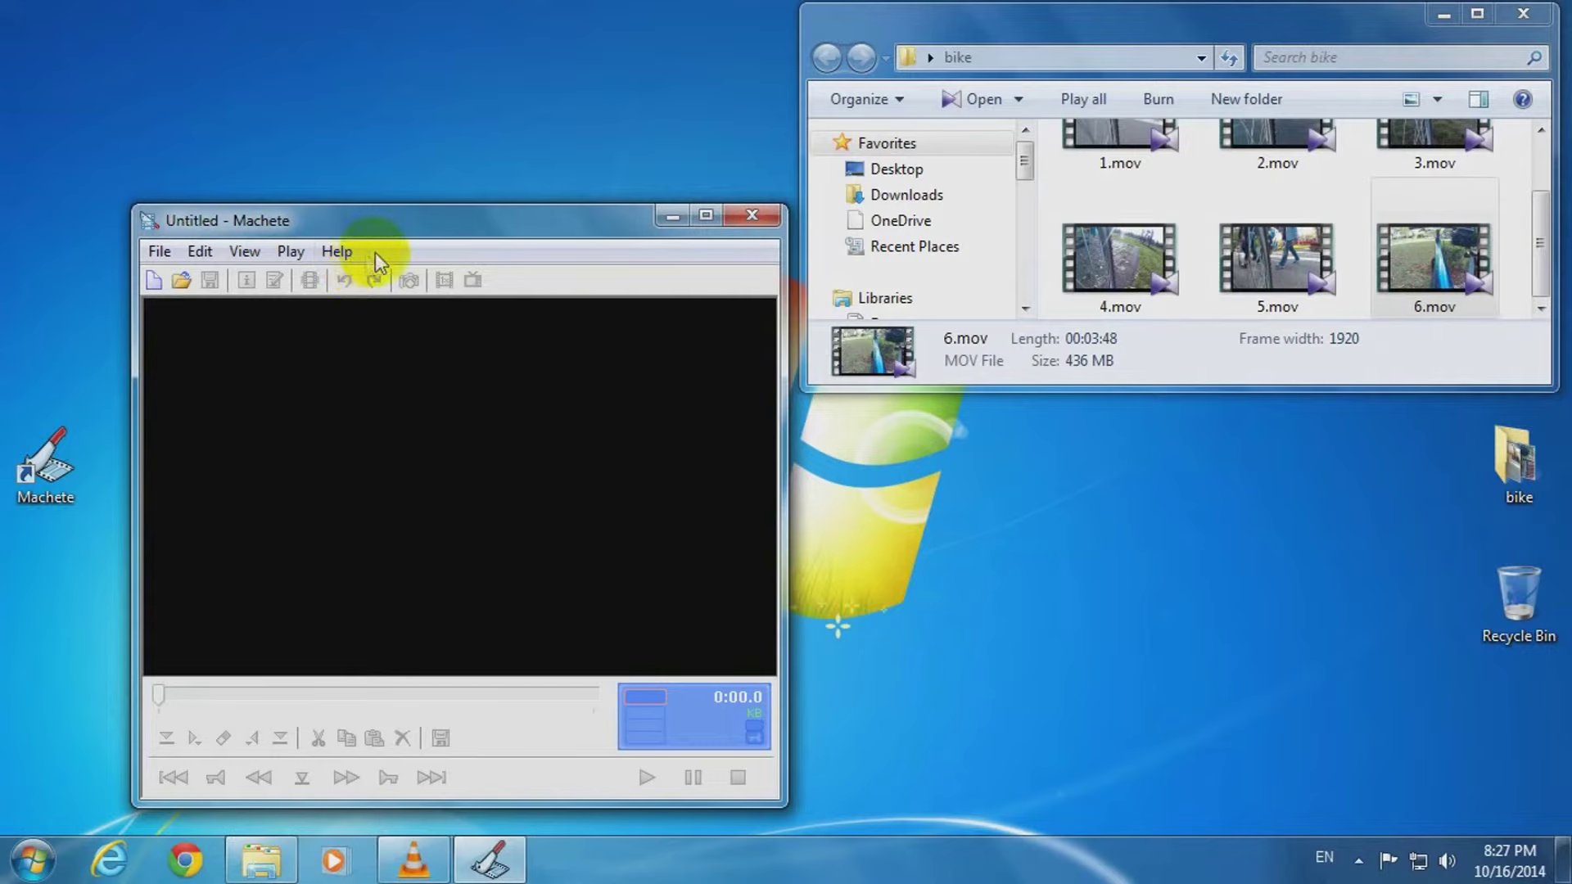
Step: Load 6.mov from the Explorer bike folder into the Machete window
{"action": "left_click", "coordinate": [627, 423]}
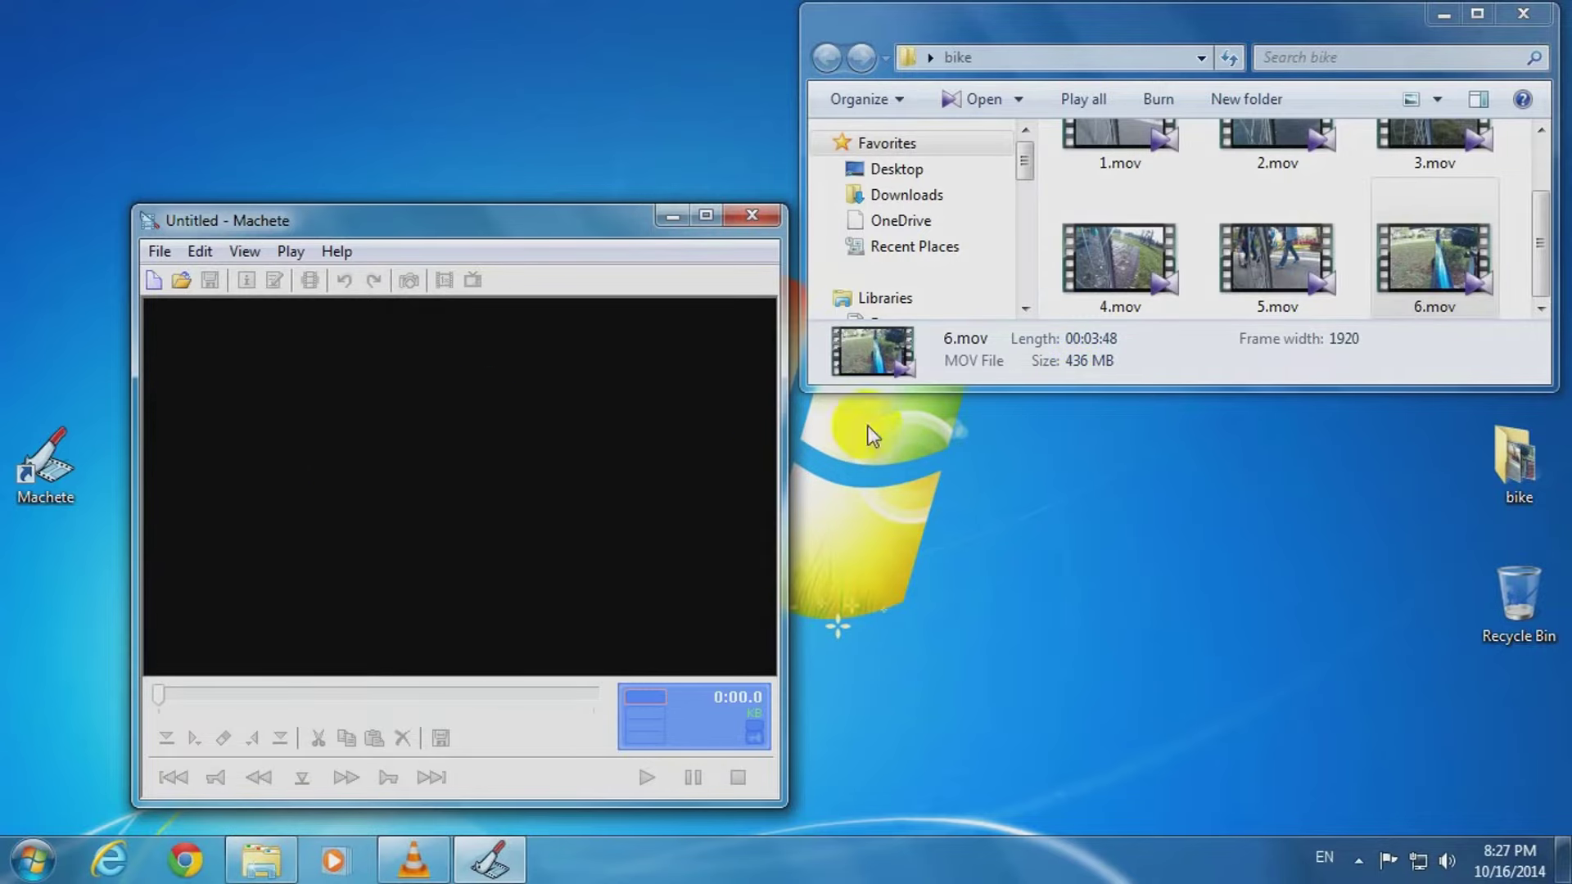
{"action": "left_click", "coordinate": [1417, 269]}
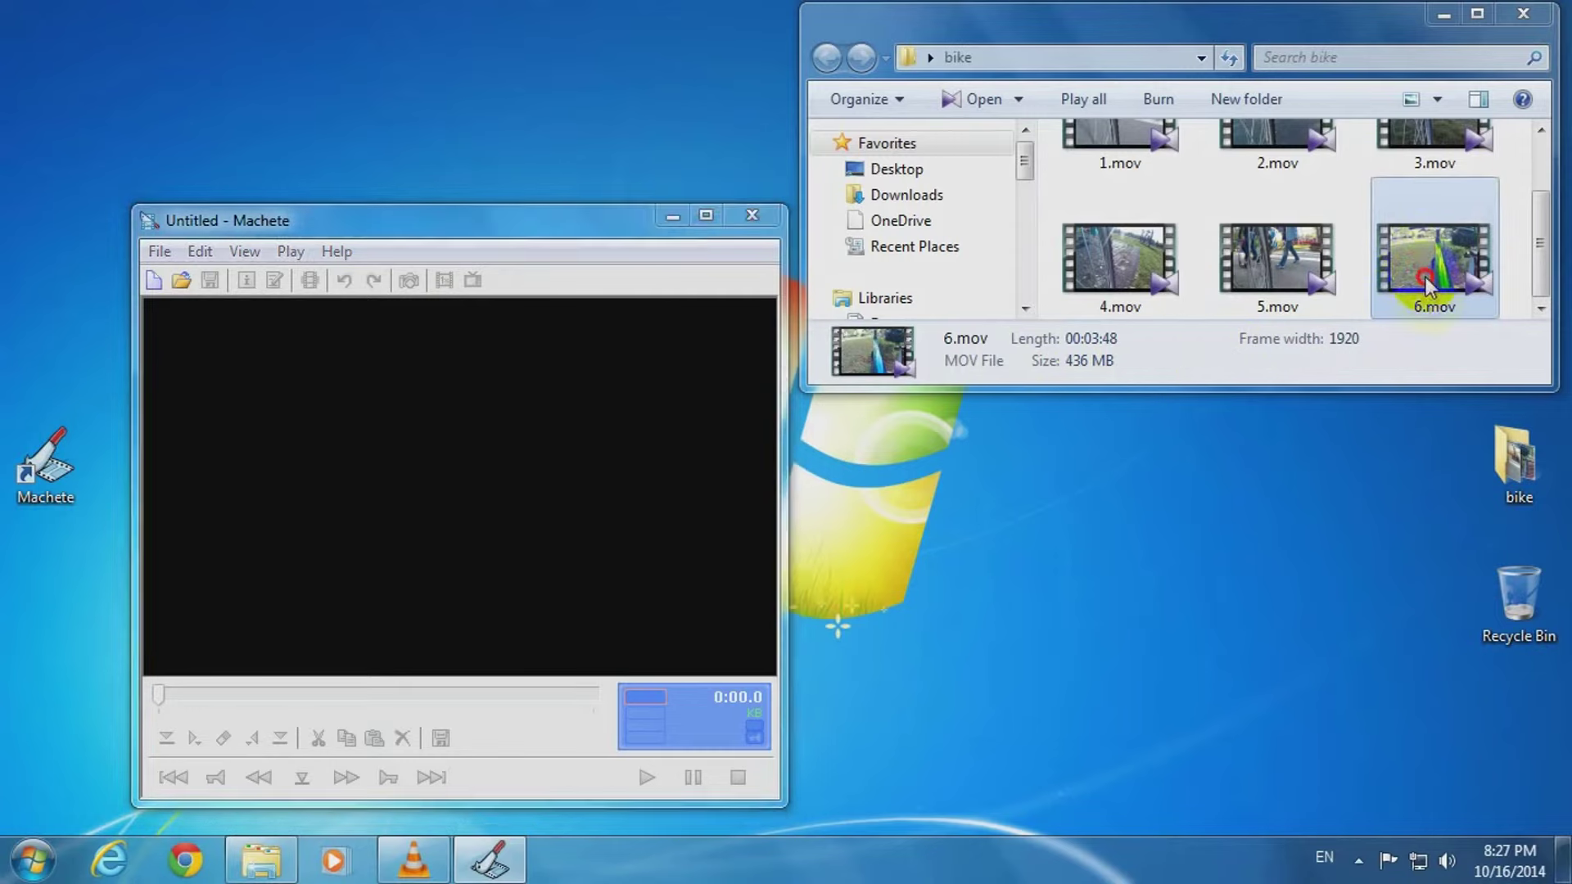
{"action": "left_click_drag", "start_coordinate": [1421, 270], "coordinate": [868, 487]}
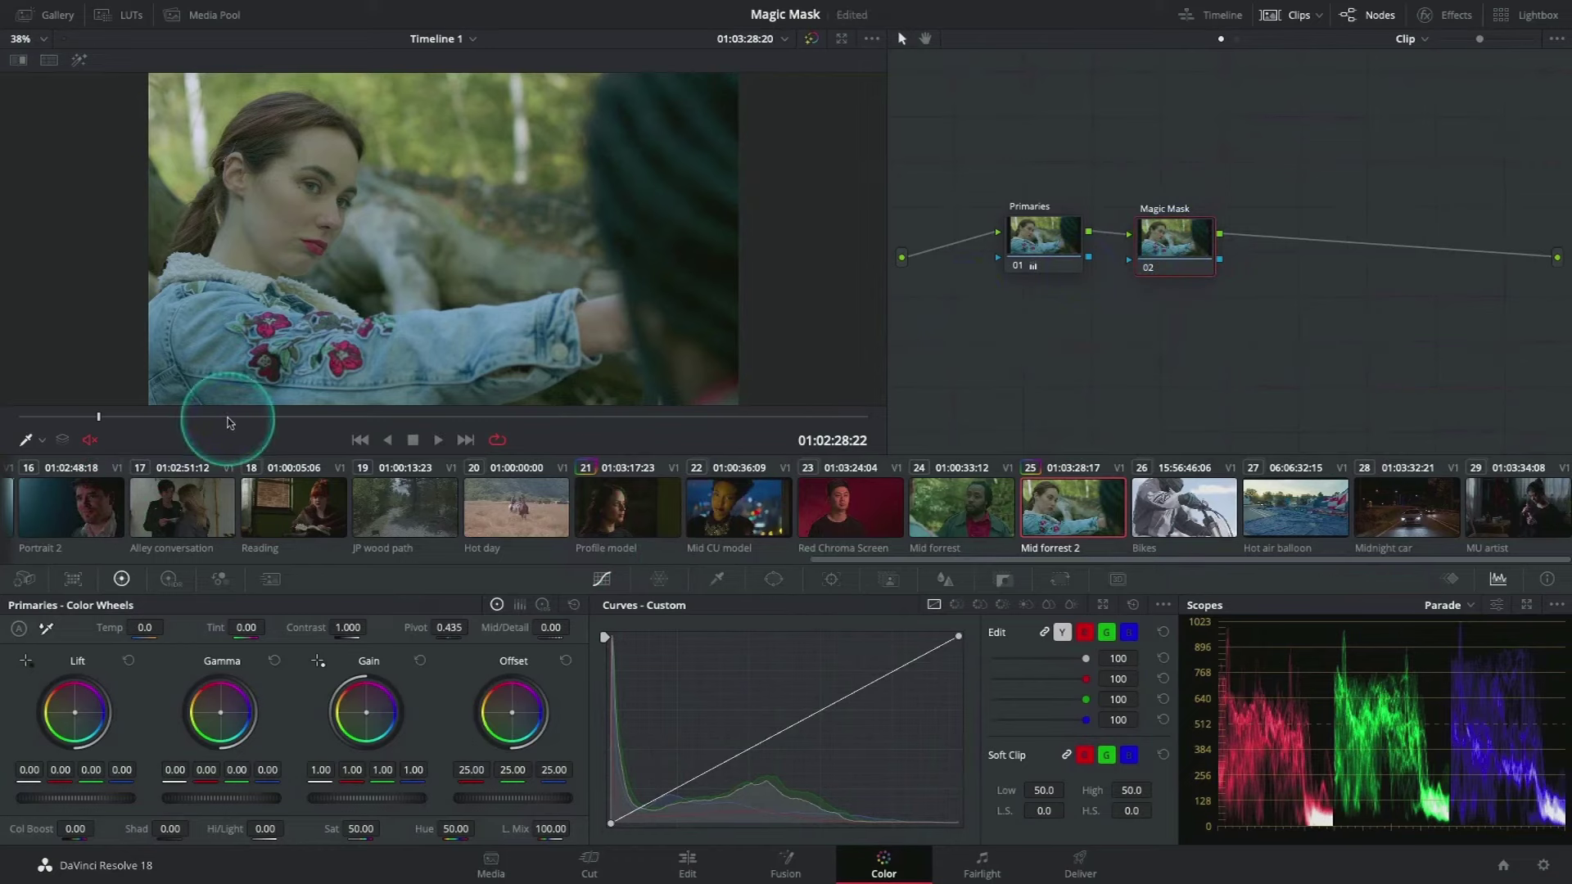
Step: Scrub Mid forrest 2 to 01:02:29:00, open the Magic Mask person settings, and show the mask overlay
{"action": "left_click_drag", "start_coordinate": [230, 422], "coordinate": [153, 418]}
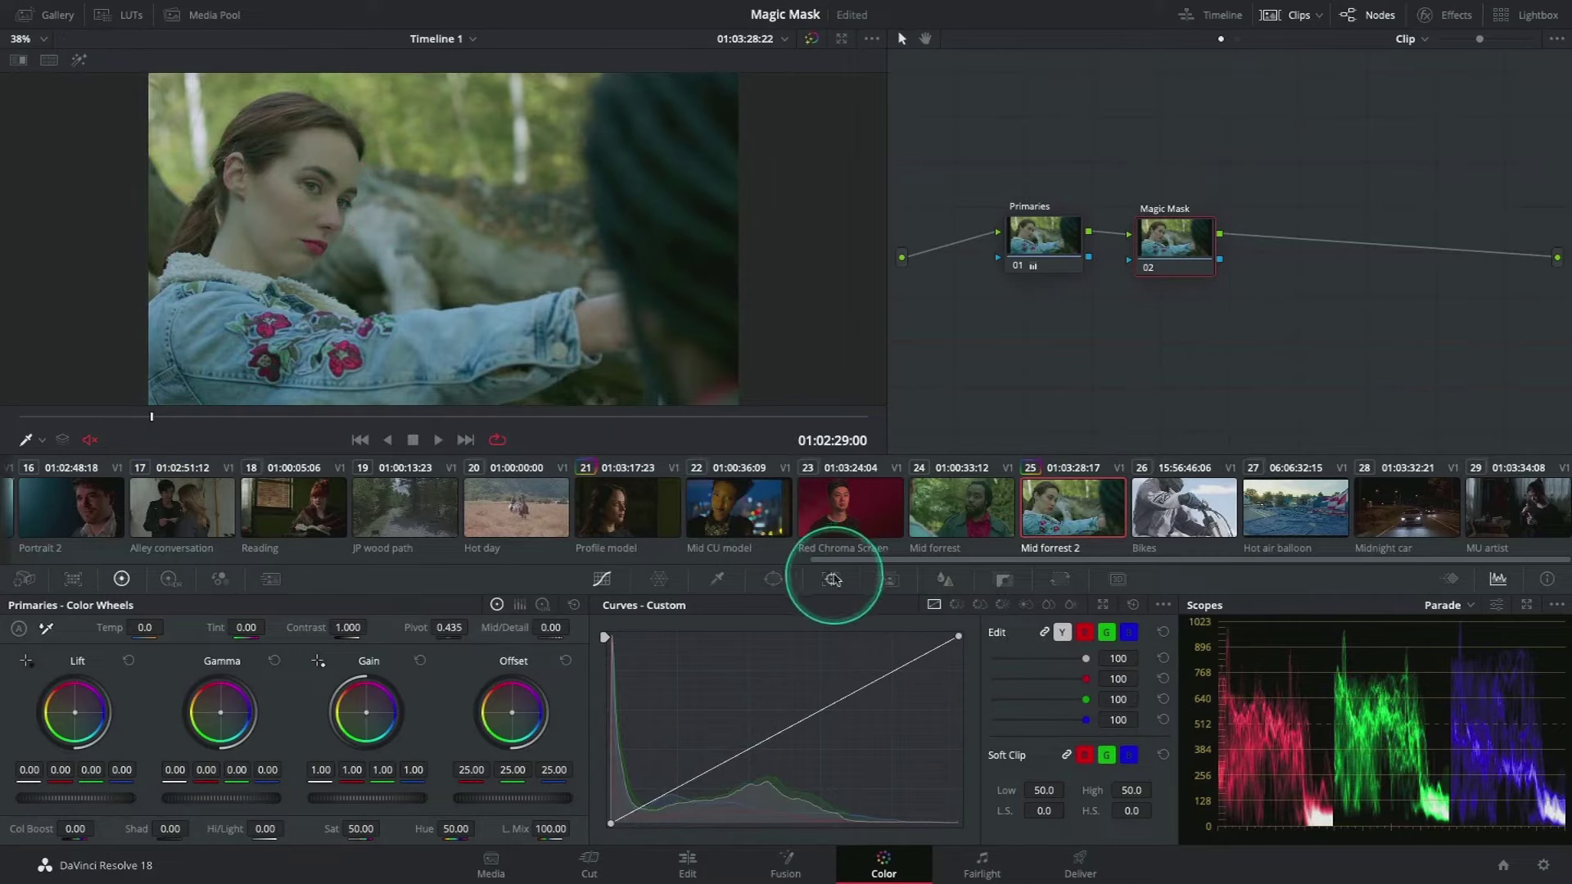
{"action": "left_click", "coordinate": [834, 579]}
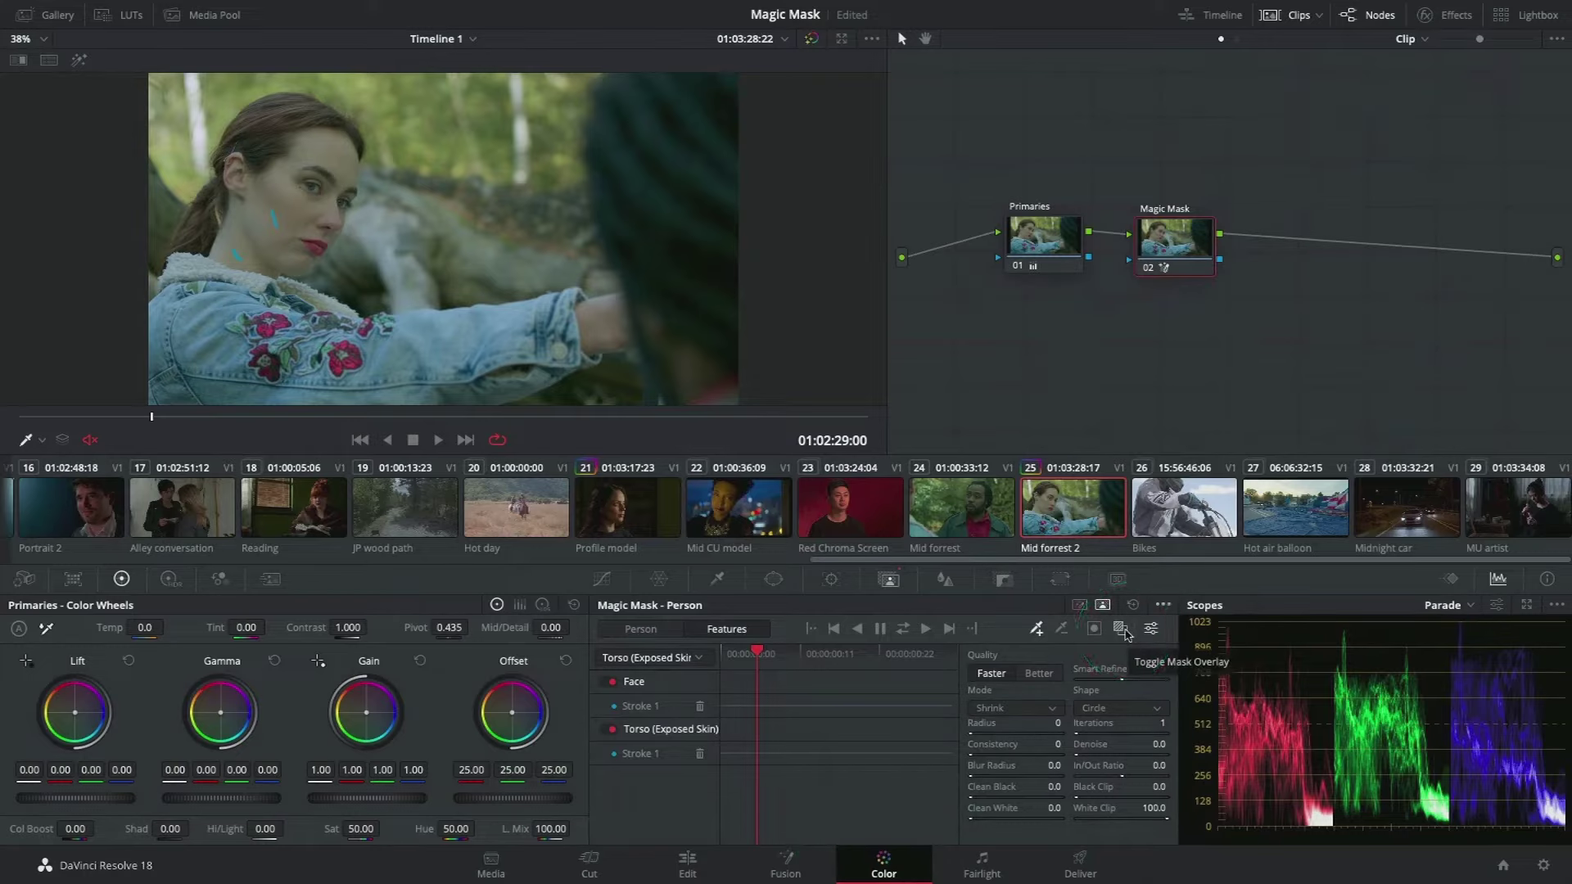
{"action": "left_click", "coordinate": [1126, 633]}
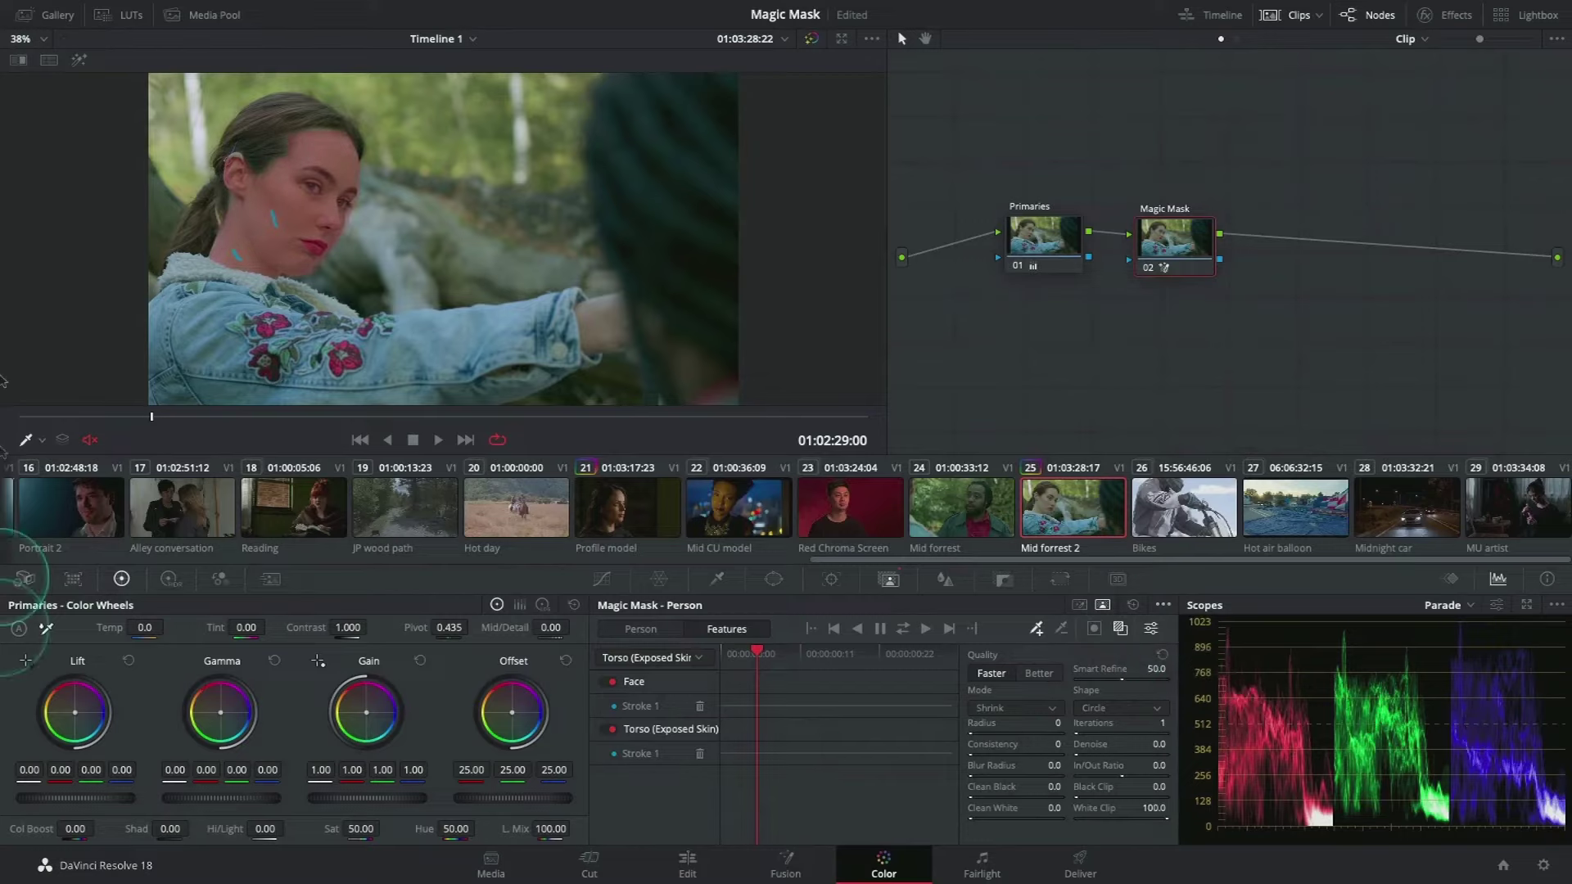
{"action": "scroll", "coordinate": [378, 217], "scroll_direction": "up", "scroll_amount": 2}
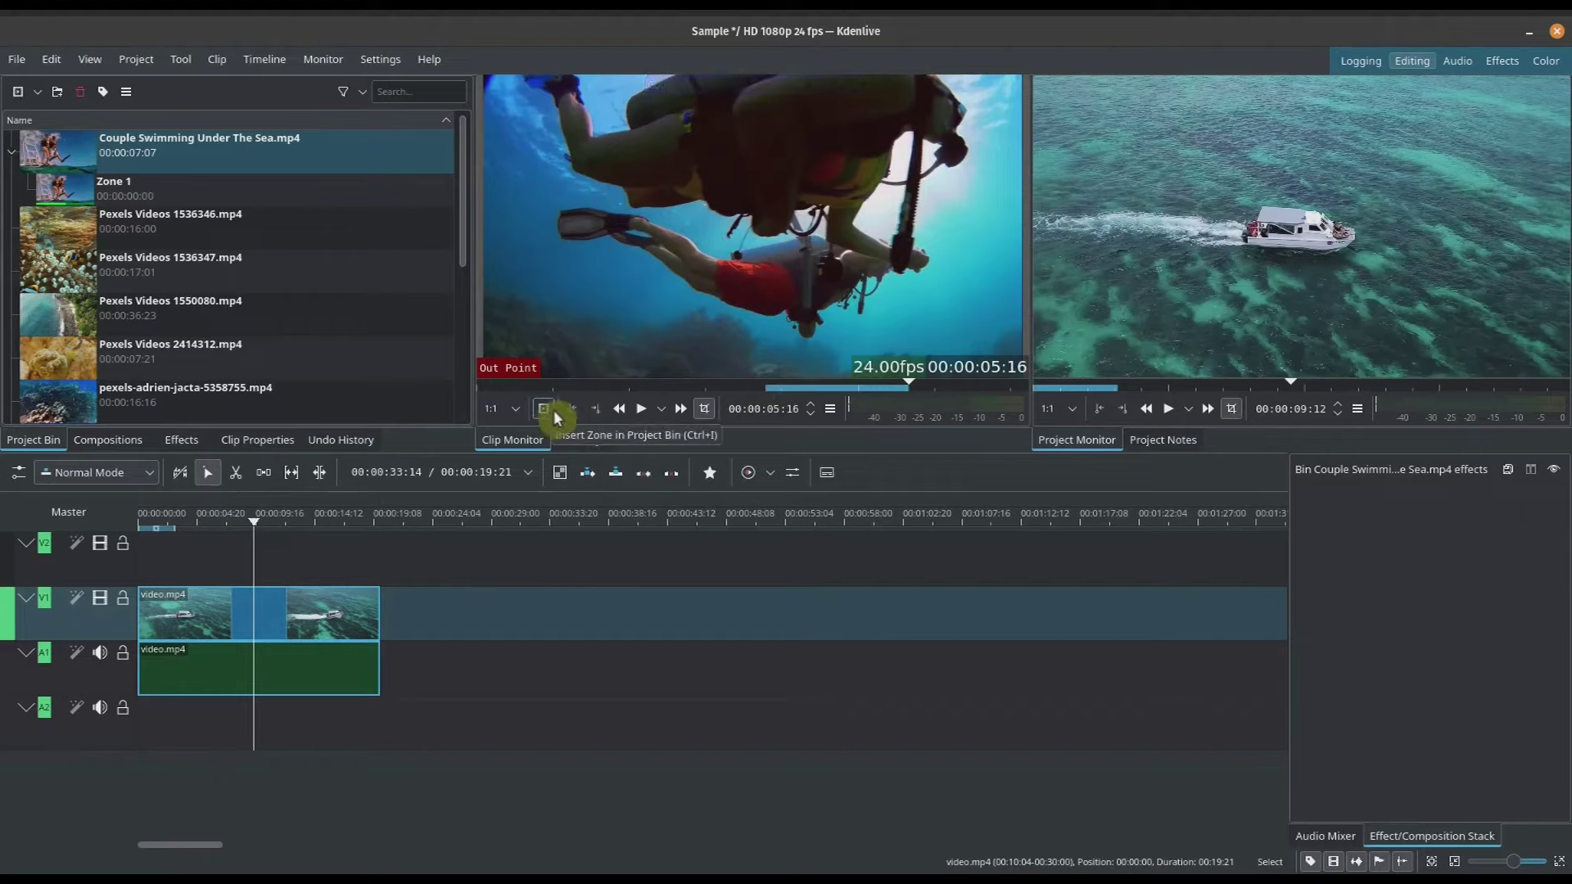
Step: Insert the marked zone as subclip Zone 2, then preview Zone 1 and Zone 2 in the Clip Monitor
{"action": "key", "text": "ctrl+i"}
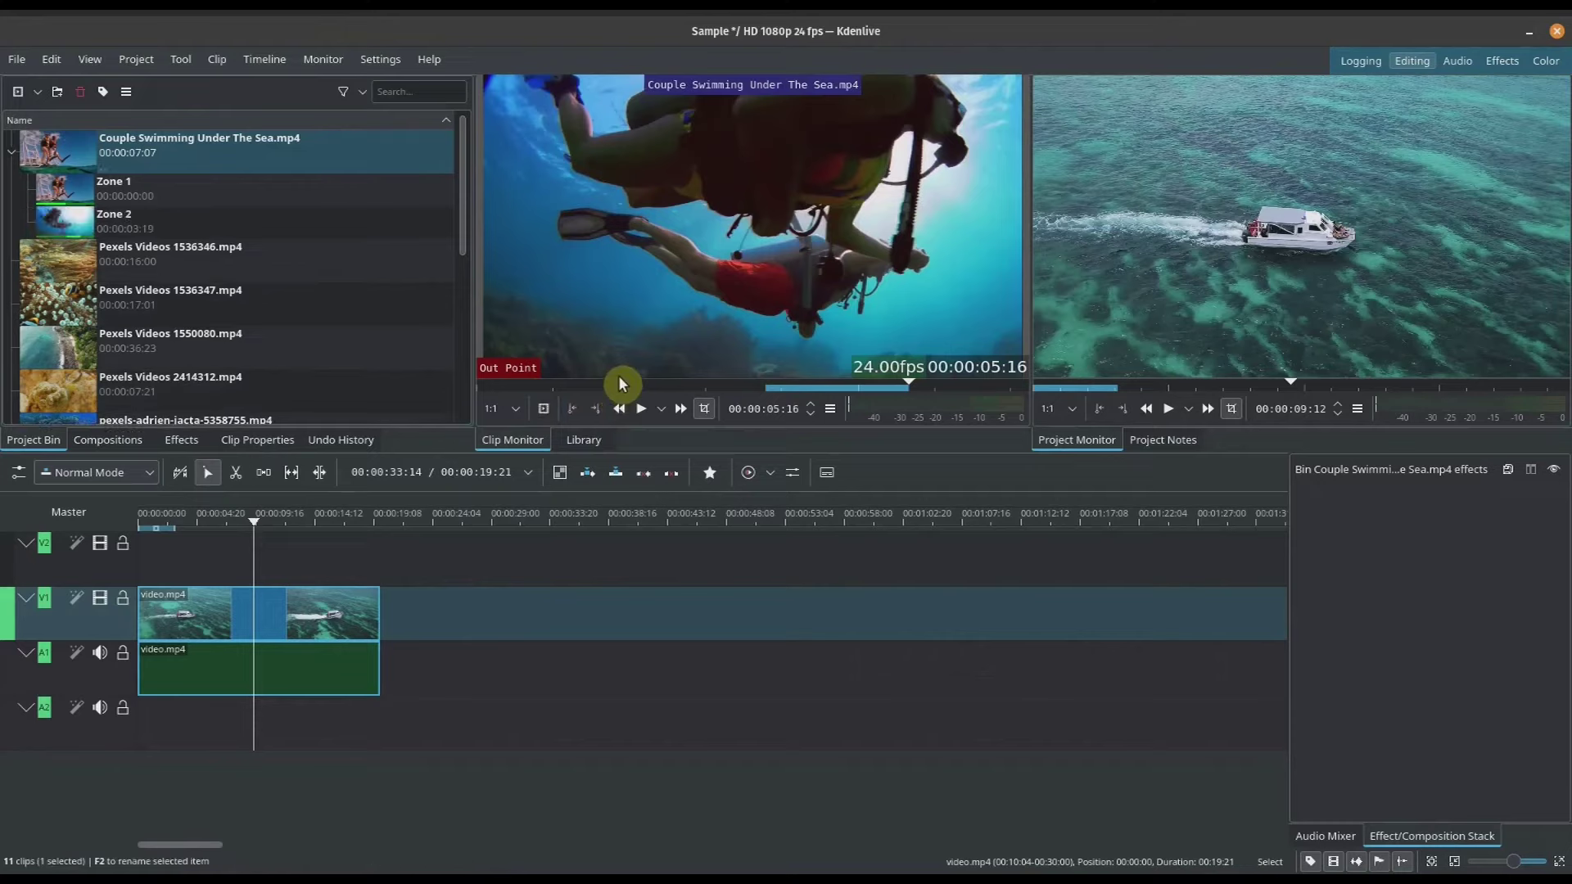
{"action": "left_click", "coordinate": [208, 214]}
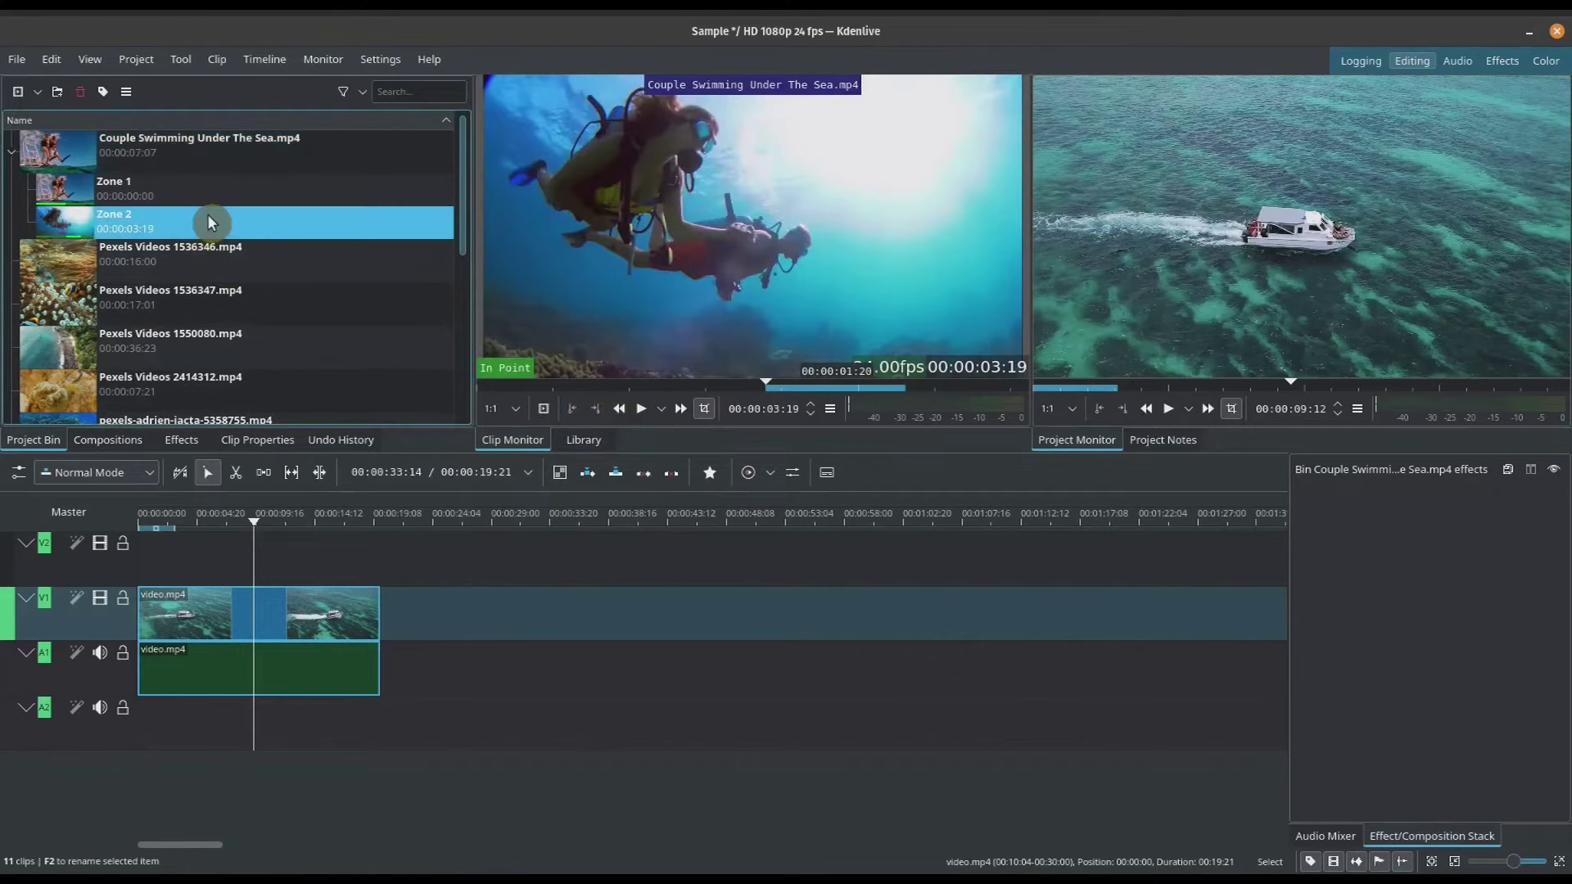
{"action": "left_click", "coordinate": [234, 187]}
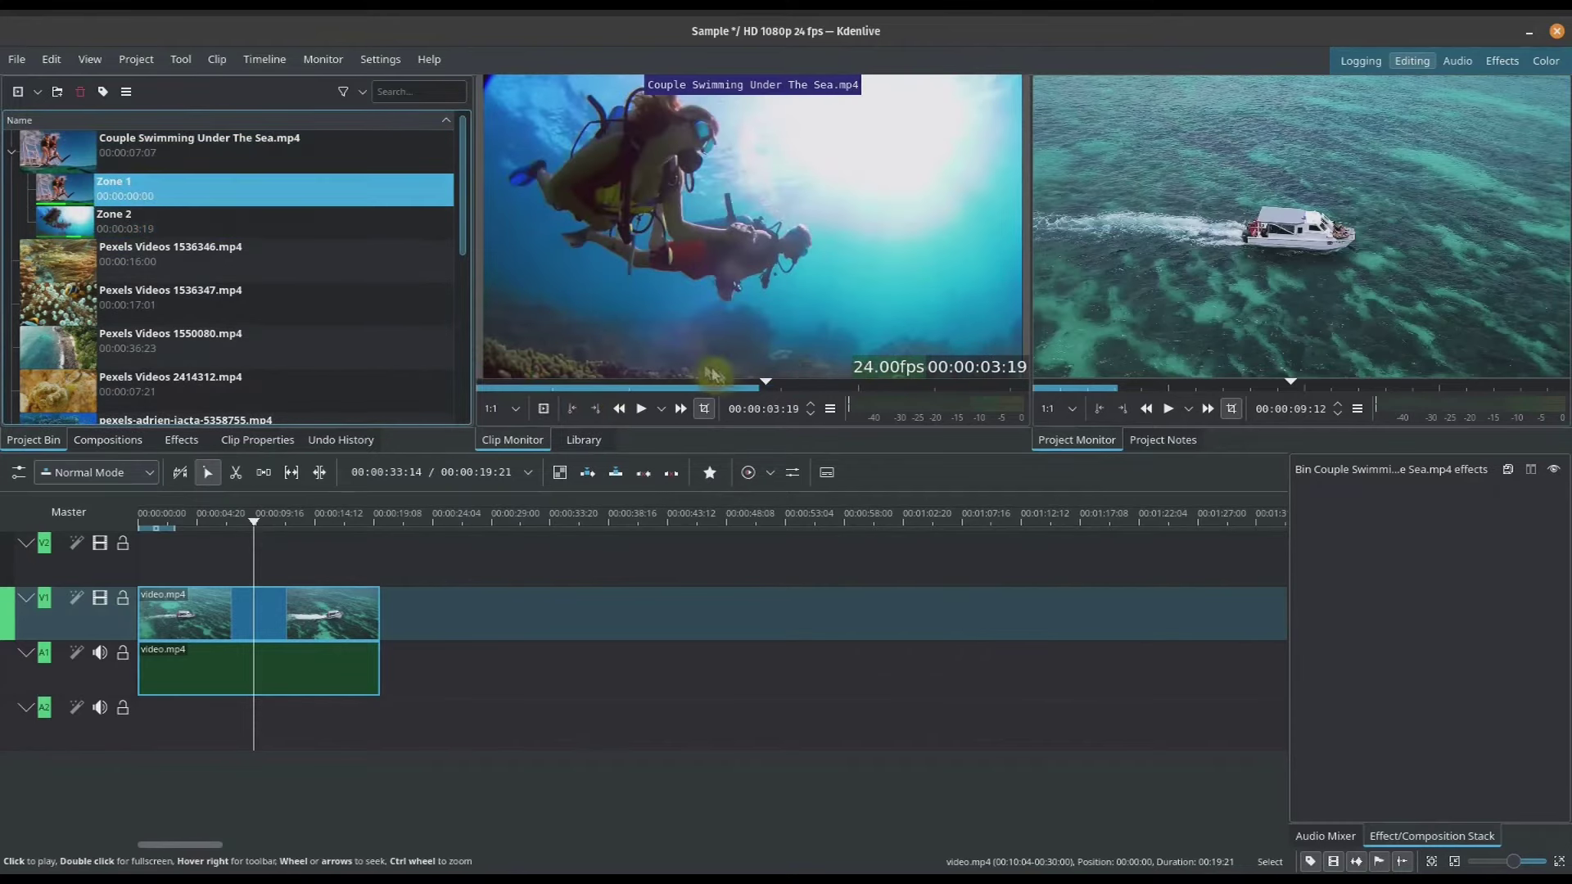
{"action": "left_click", "coordinate": [667, 388]}
{"action": "left_click_drag", "start_coordinate": [667, 384], "coordinate": [491, 394]}
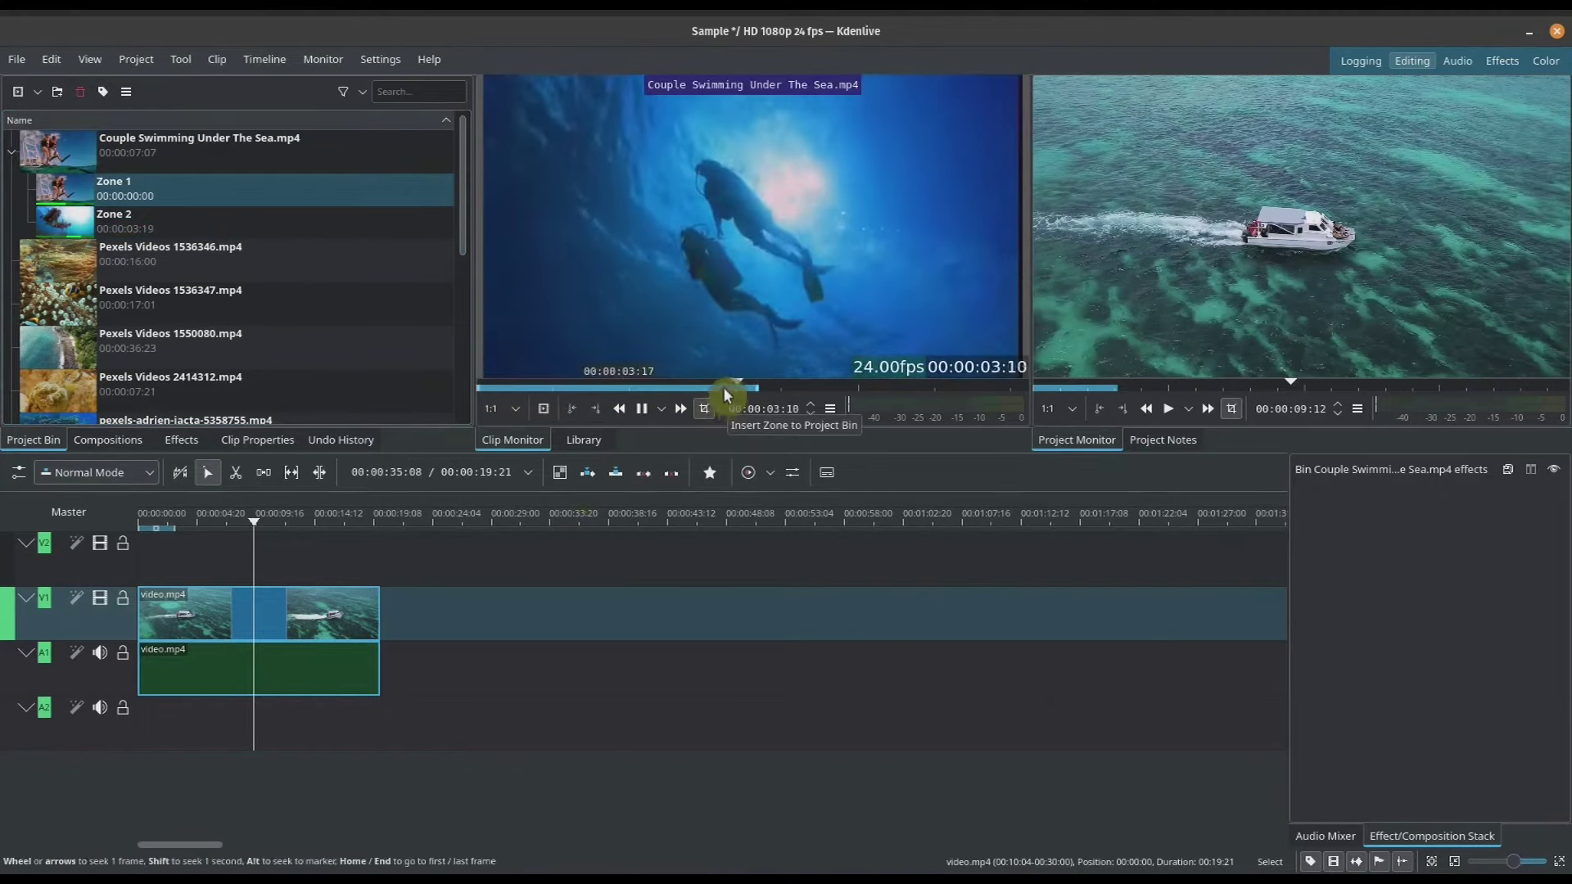
{"action": "key", "text": "space"}
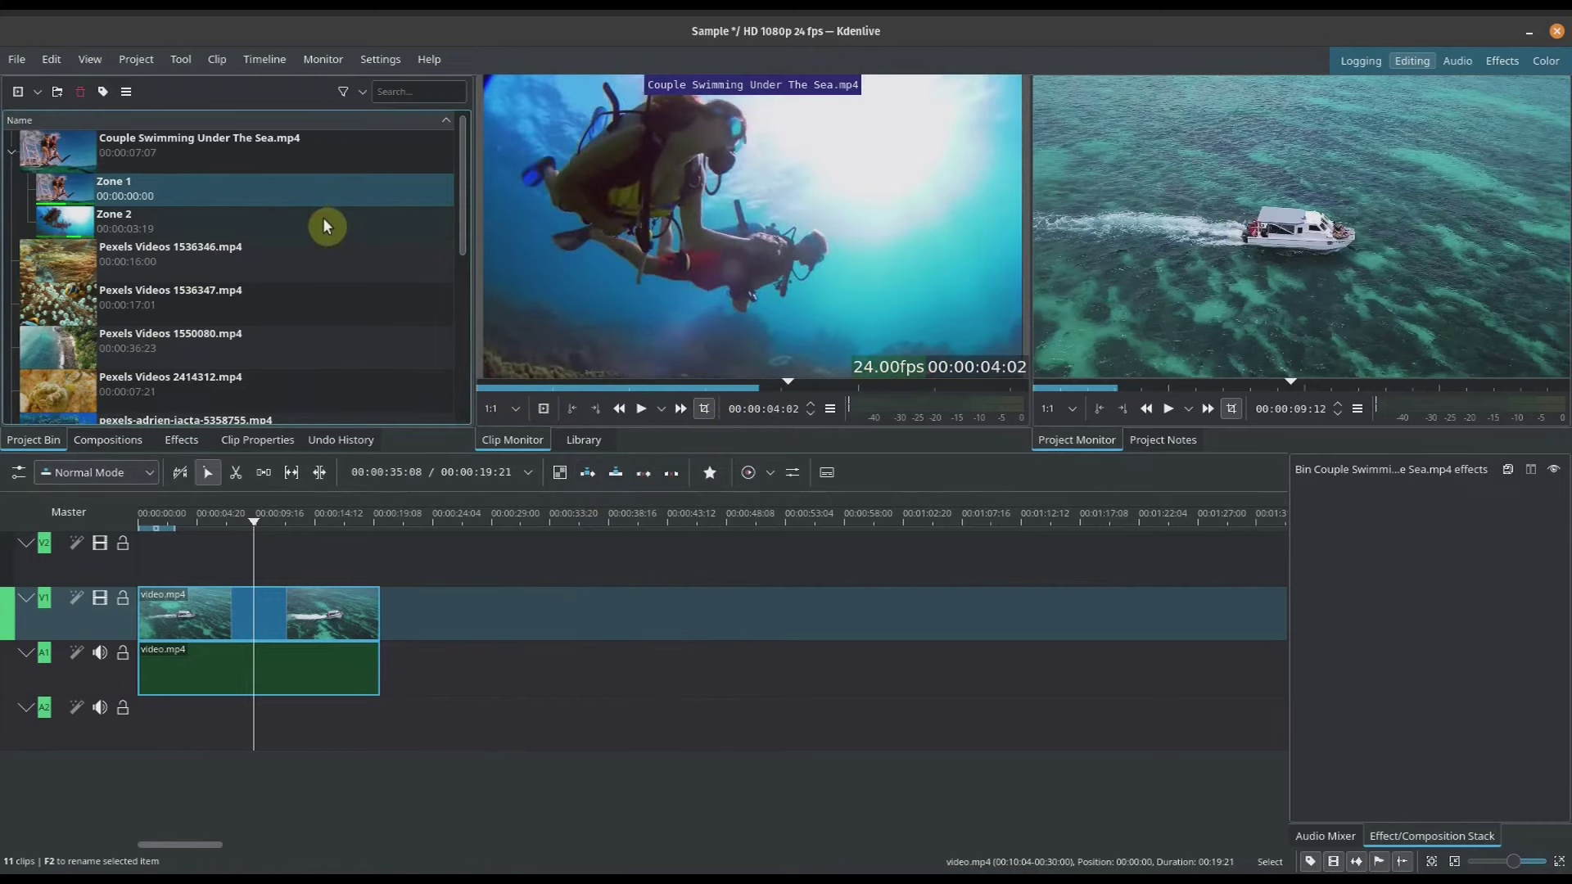
{"action": "left_click", "coordinate": [323, 217]}
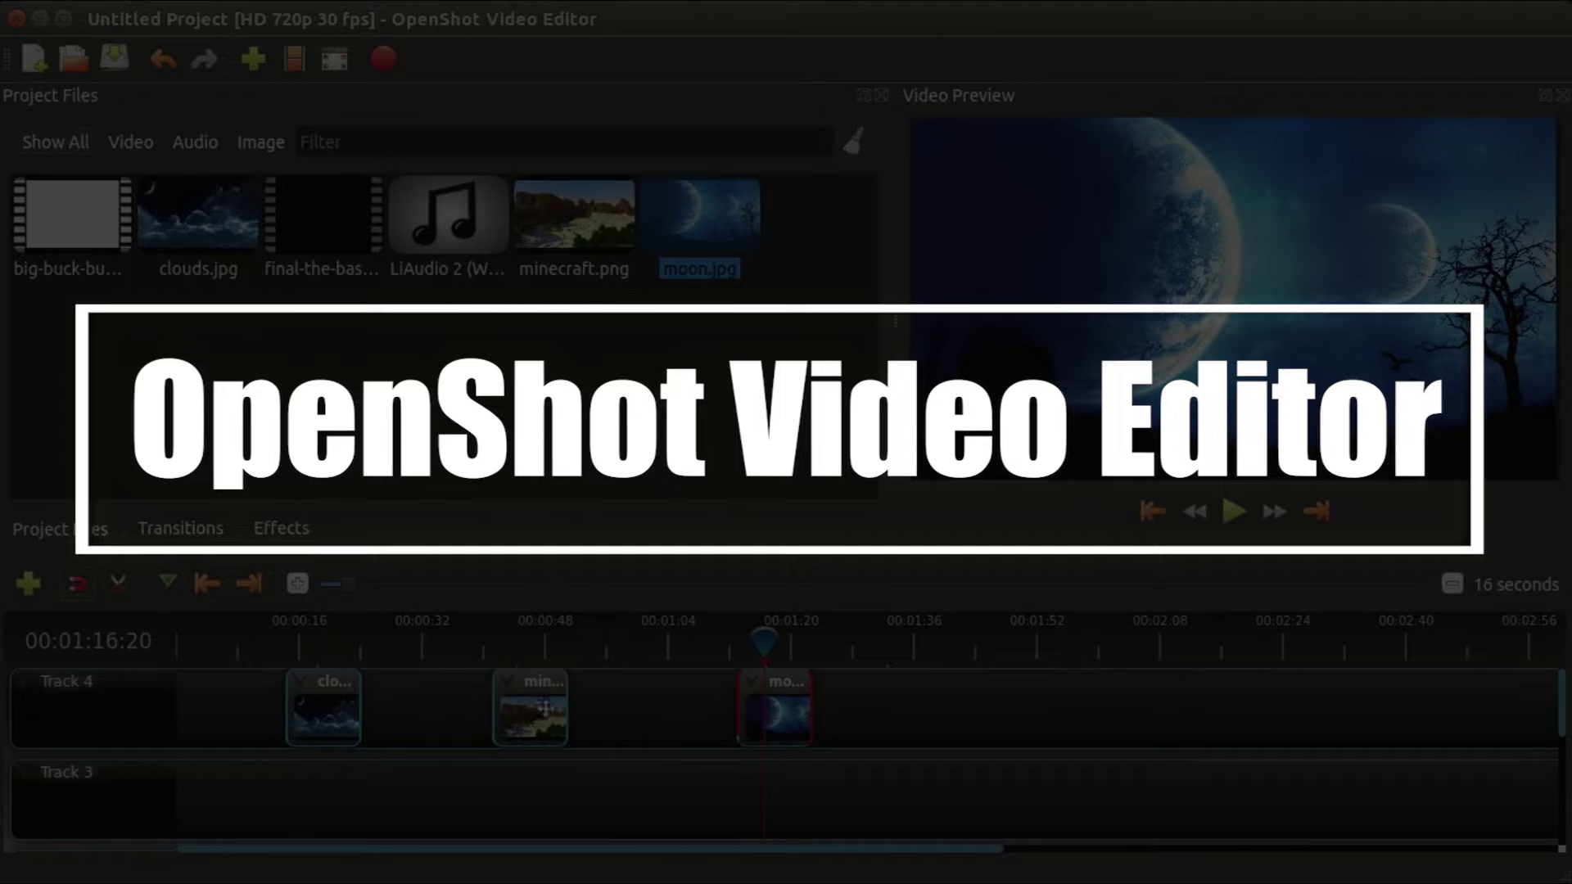
Step: On Track 4, put minecraft before clouds and moon after it, then show minecraft's Animate options
{"action": "left_click_drag", "start_coordinate": [544, 706], "coordinate": [262, 706]}
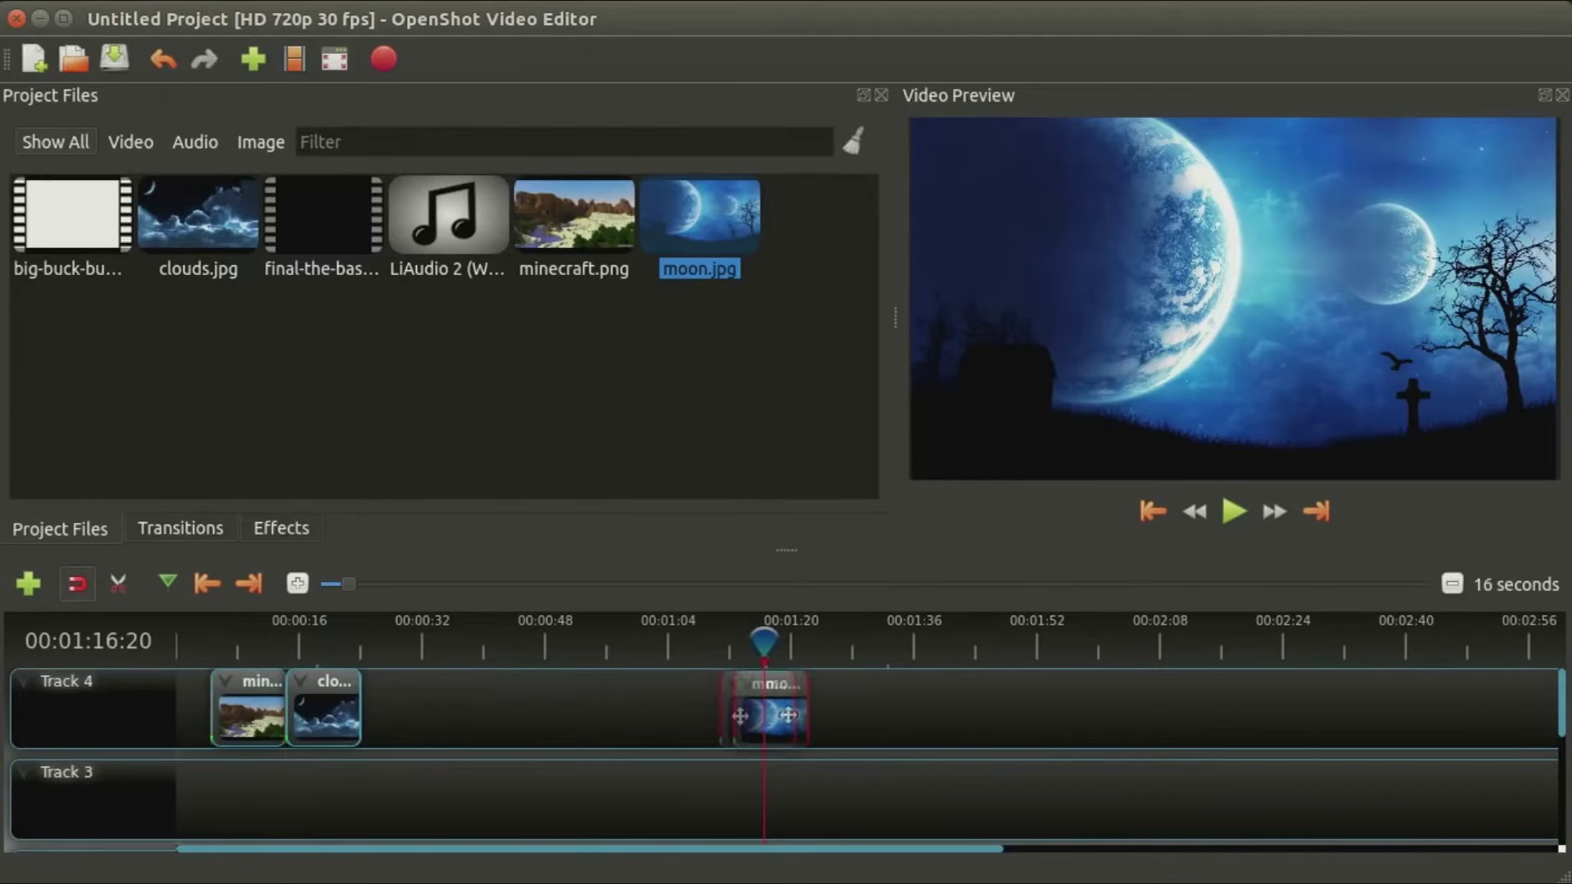
{"action": "left_click_drag", "start_coordinate": [794, 712], "coordinate": [419, 711]}
{"action": "left_click", "coordinate": [231, 708]}
{"action": "right_click", "coordinate": [247, 700]}
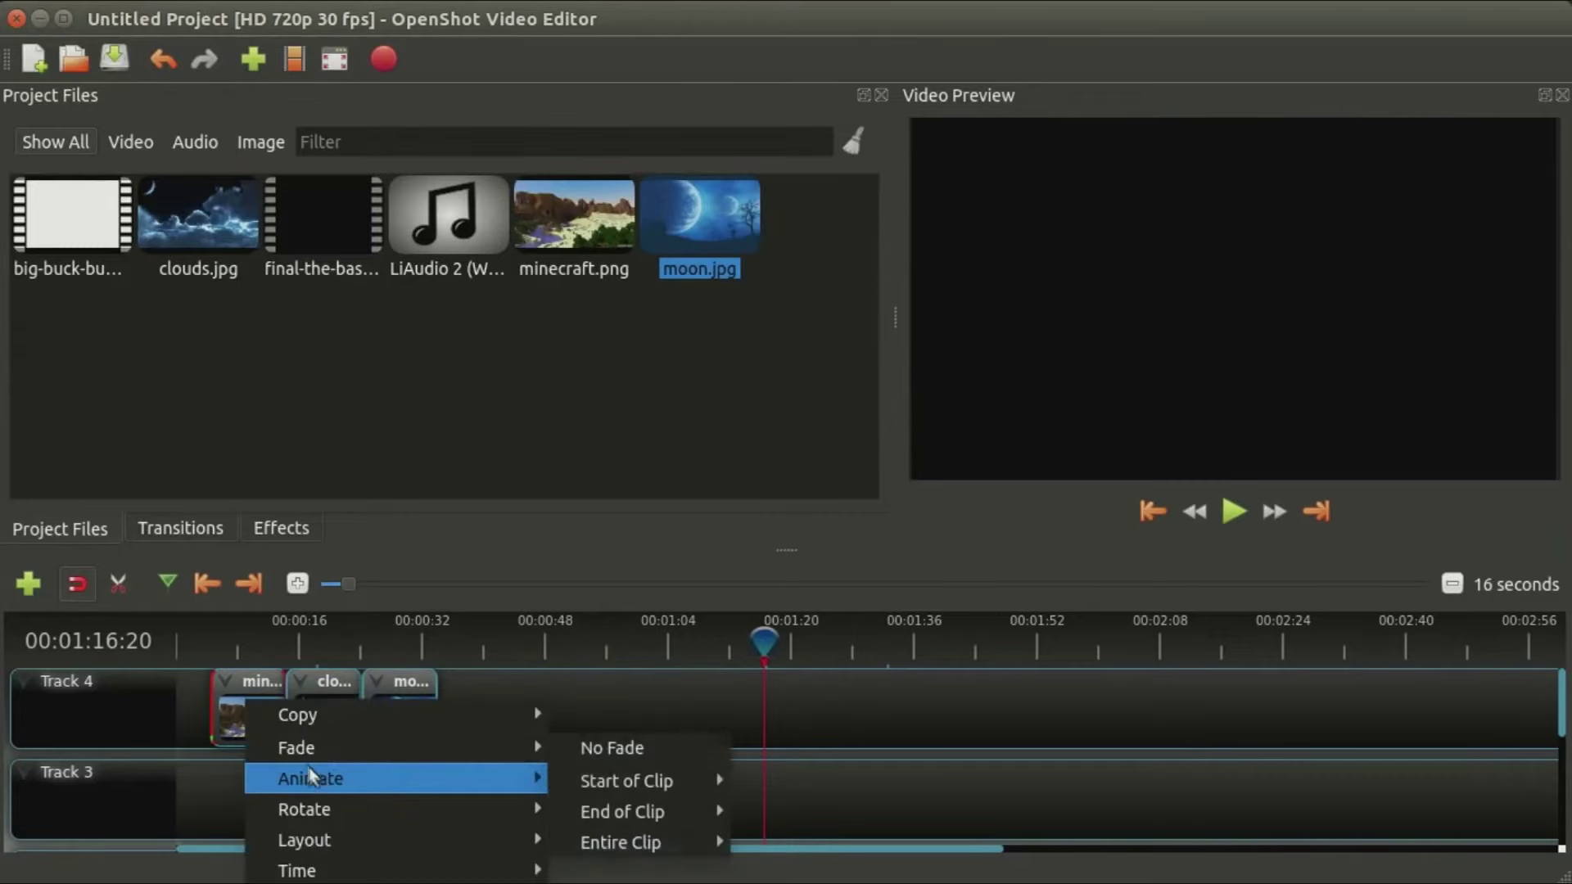
{"action": "mouse_move", "coordinate": [319, 781]}
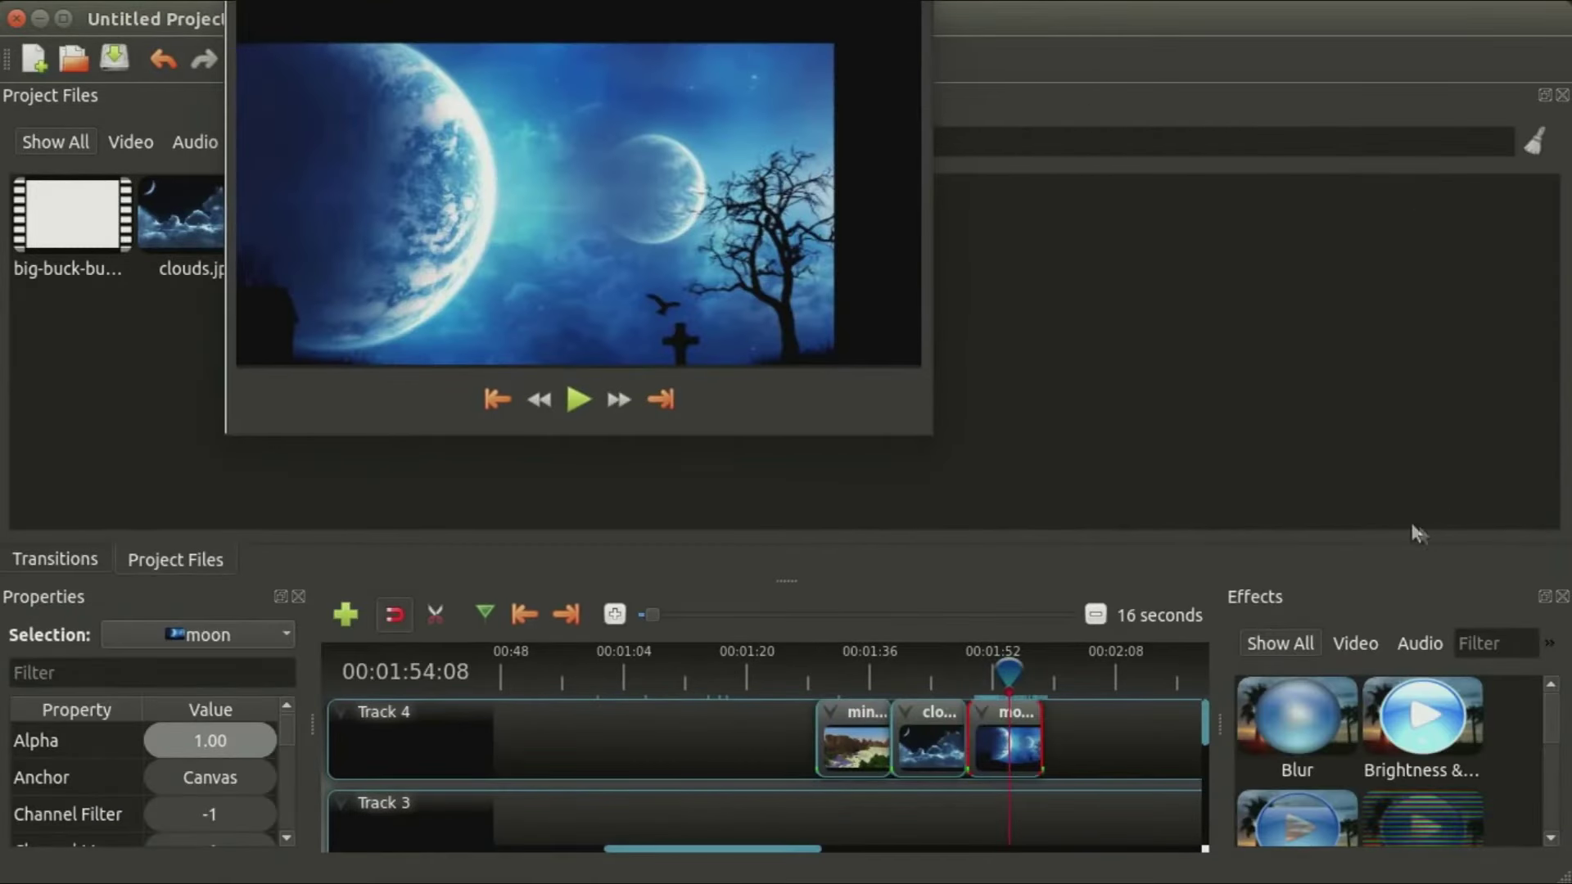
Step: Undock the Effects, Video Preview and Project Files panels as floating windows
{"action": "mouse_move", "coordinate": [1422, 607]}
{"action": "left_mouse_down"}
{"action": "mouse_move", "coordinate": [1044, 2]}
{"action": "mouse_move", "coordinate": [1143, 0]}
{"action": "left_mouse_up"}
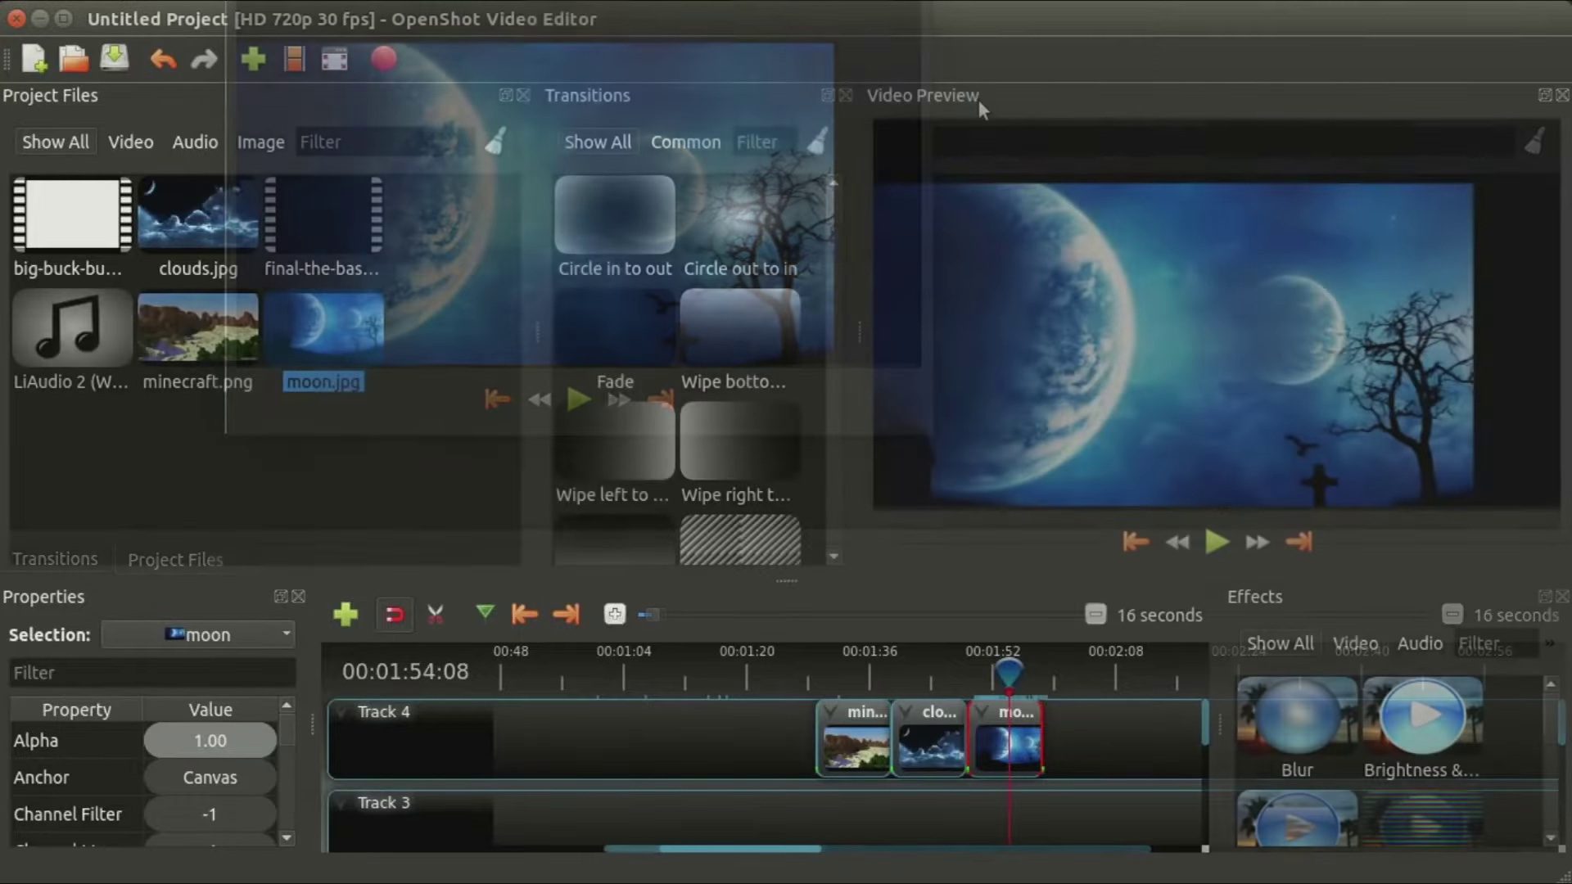
{"action": "left_click_drag", "start_coordinate": [979, 100], "coordinate": [168, 140]}
{"action": "mouse_move", "coordinate": [784, 95]}
{"action": "left_mouse_down"}
{"action": "mouse_move", "coordinate": [283, 217]}
{"action": "mouse_move", "coordinate": [385, 274]}
{"action": "left_mouse_up"}
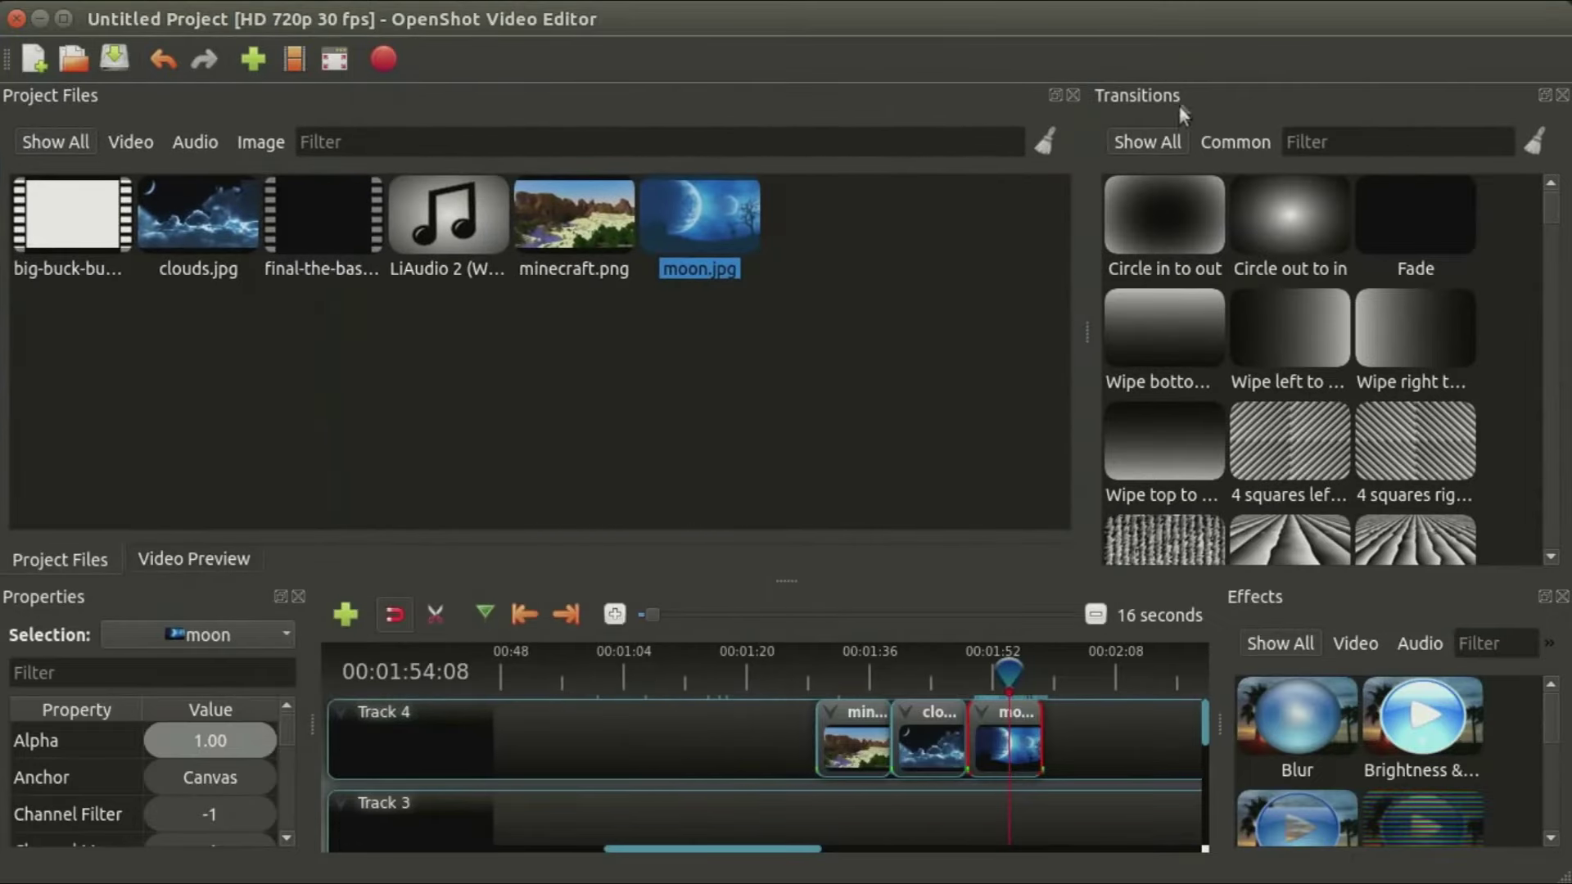
Step: Dock the Transitions panel as a tab in the top area and detach Video Preview again
{"action": "left_click_drag", "start_coordinate": [1178, 105], "coordinate": [271, 460]}
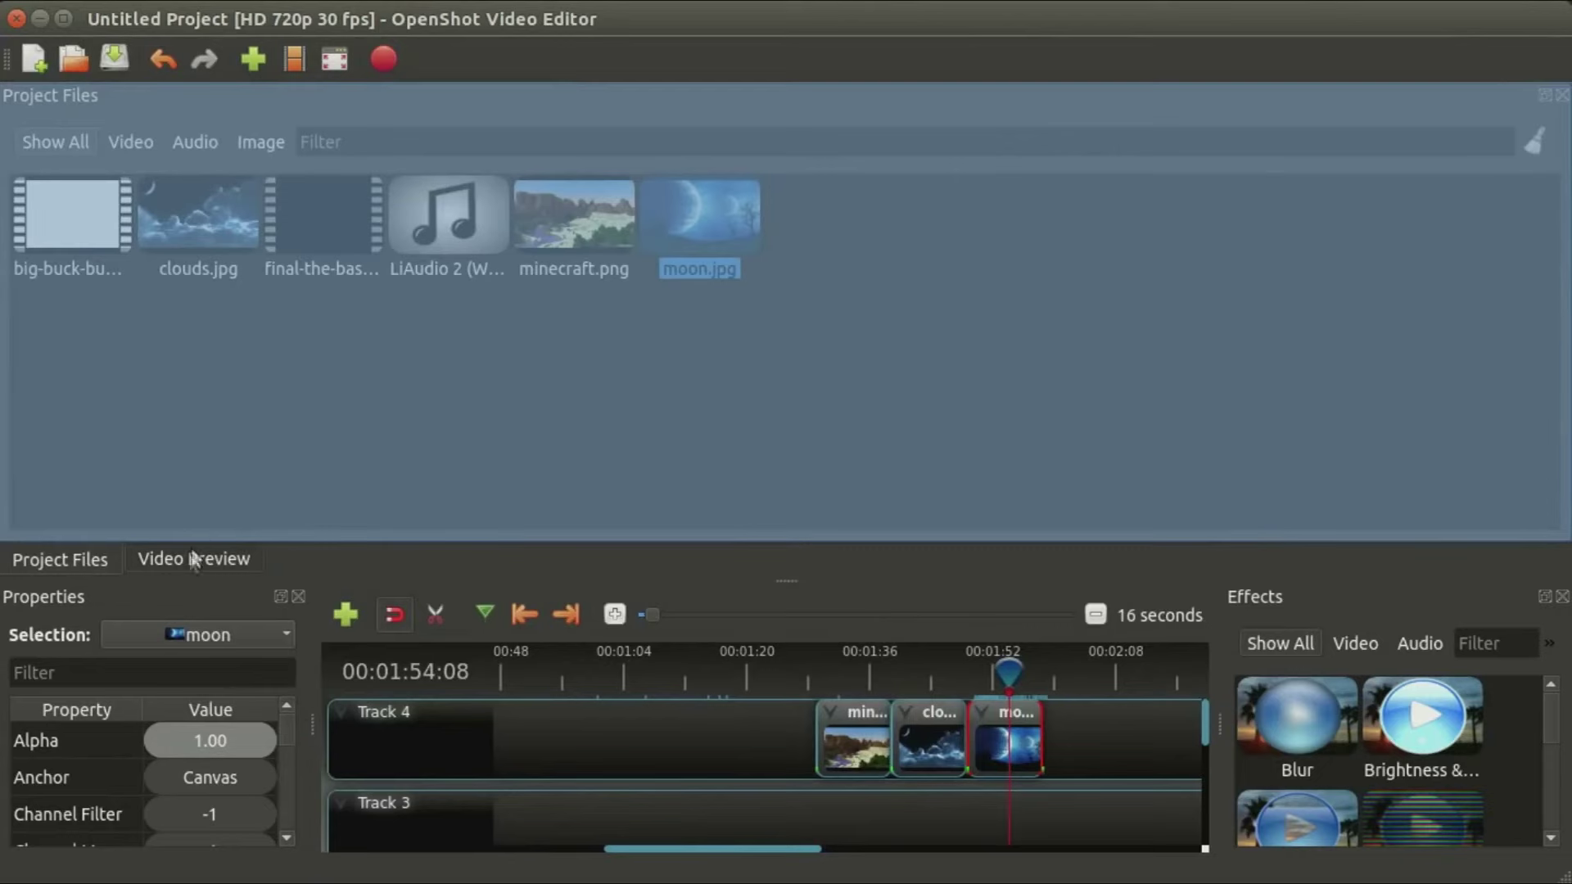
{"action": "left_click_drag", "start_coordinate": [291, 562], "coordinate": [292, 561]}
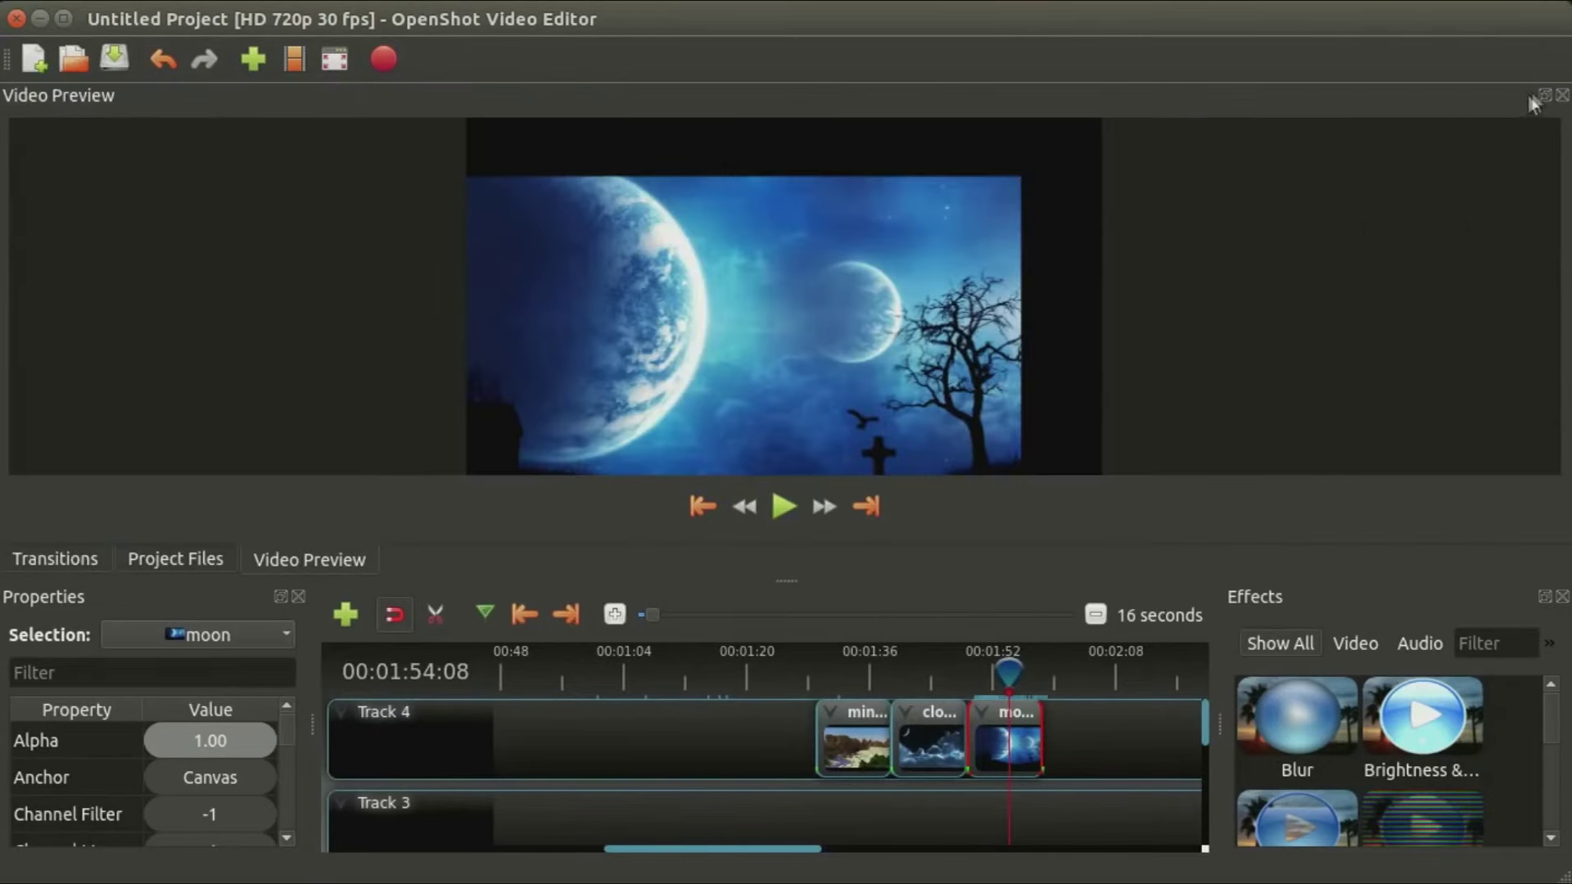
{"action": "mouse_move", "coordinate": [1547, 99]}
{"action": "left_mouse_down"}
{"action": "mouse_move", "coordinate": [638, 222]}
{"action": "mouse_move", "coordinate": [793, 174]}
{"action": "left_mouse_up"}
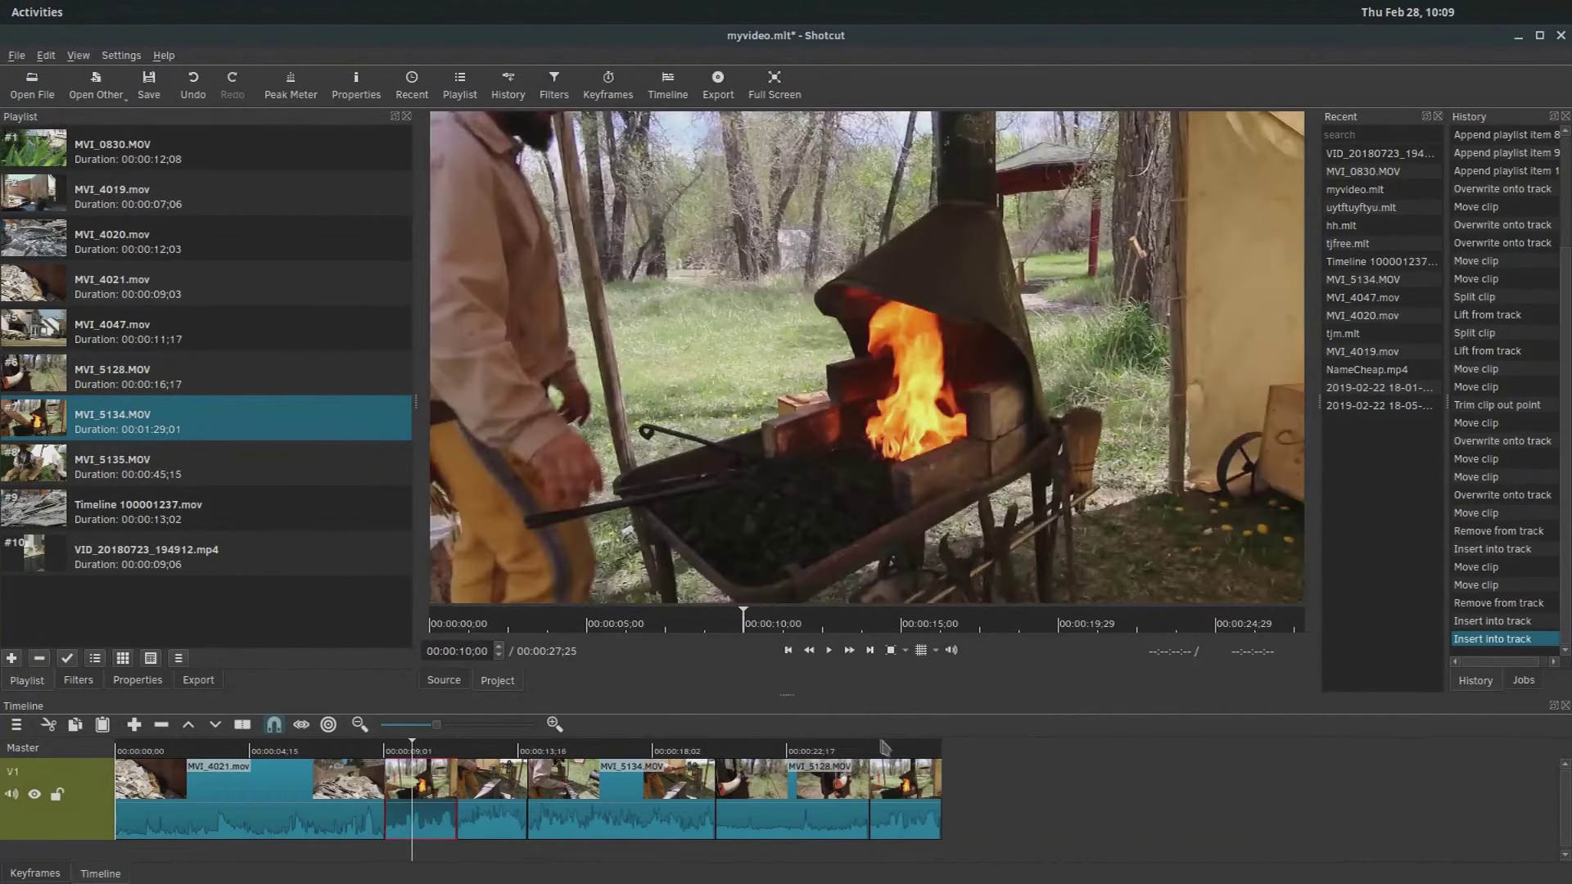
Step: Move the playhead onto the clip and cut MVI_5134 out of the V1 timeline
{"action": "left_click", "coordinate": [866, 746]}
{"action": "left_click", "coordinate": [899, 749]}
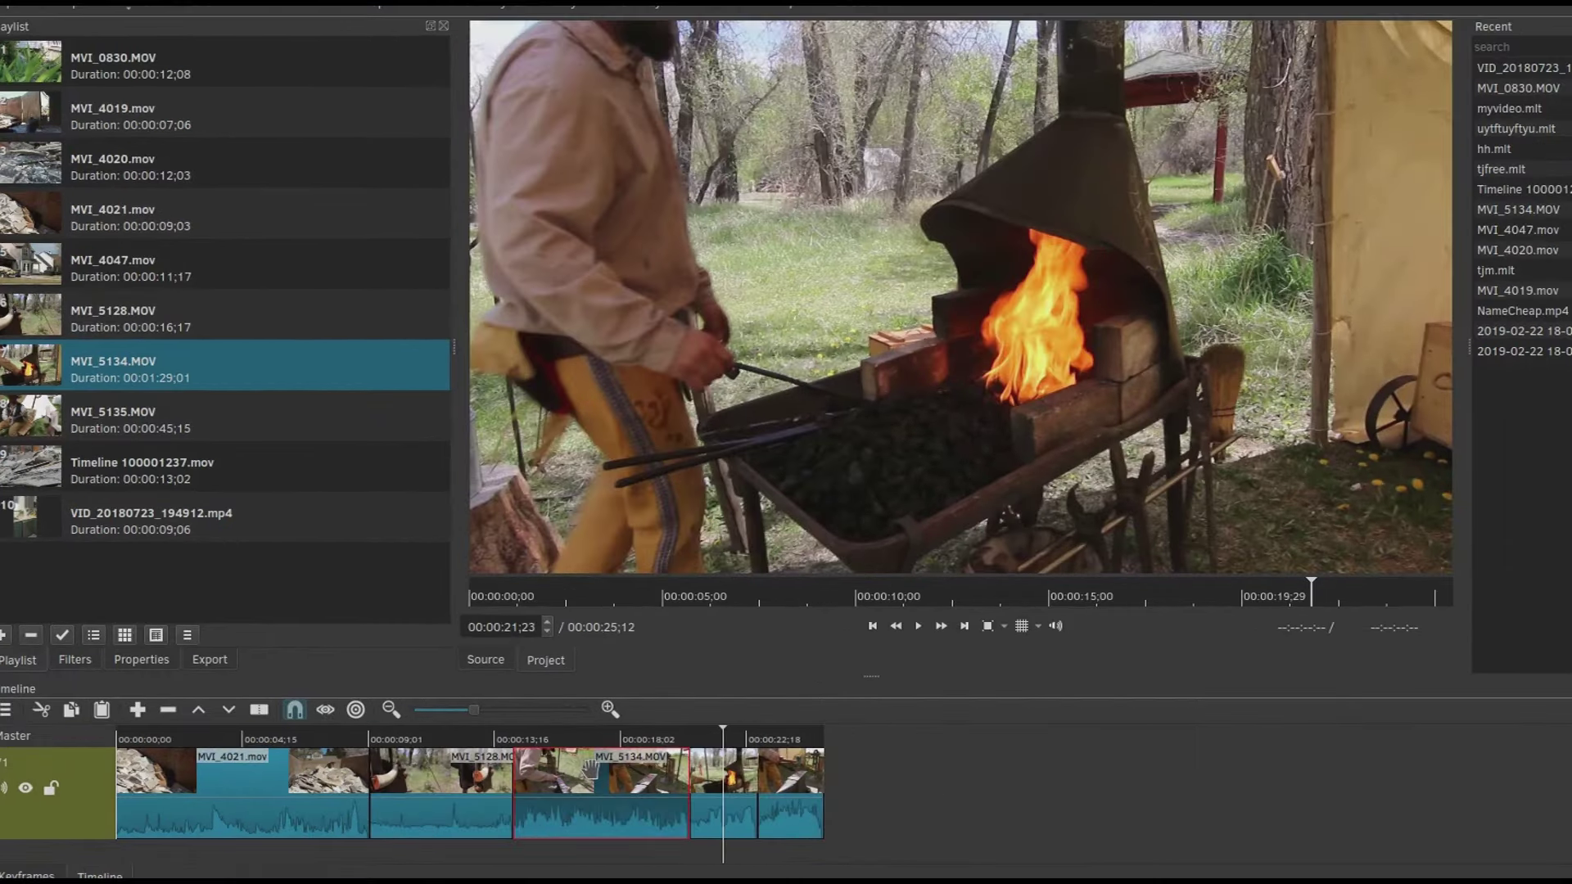
{"action": "left_click", "coordinate": [39, 712]}
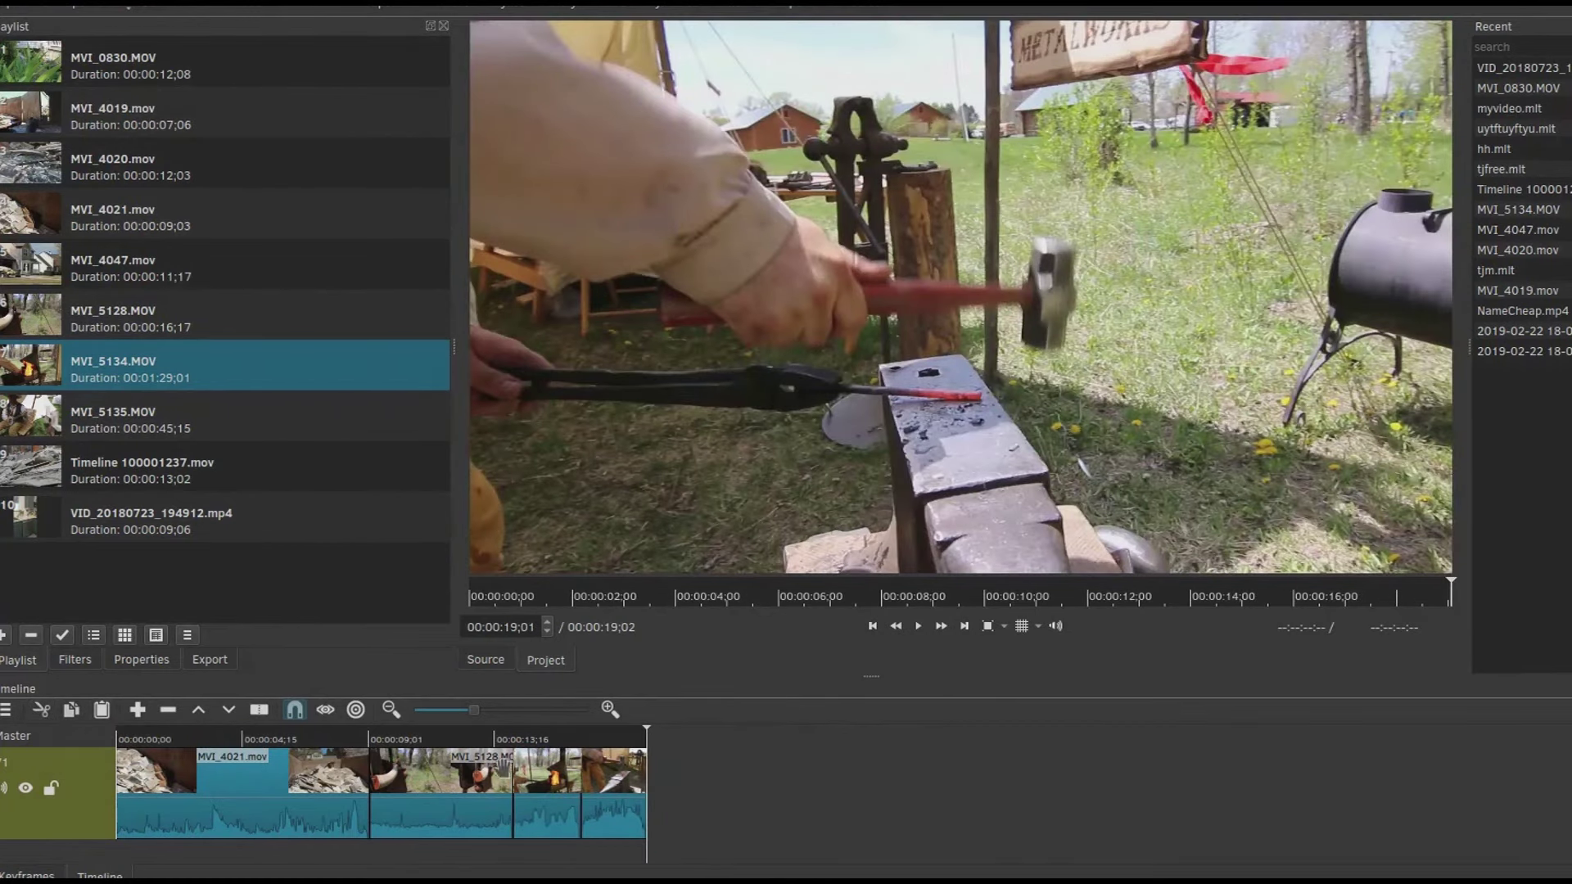
Step: Trim the source clip's out point back to 07;21 and play it backwards
{"action": "left_click_drag", "start_coordinate": [414, 783], "coordinate": [415, 800]}
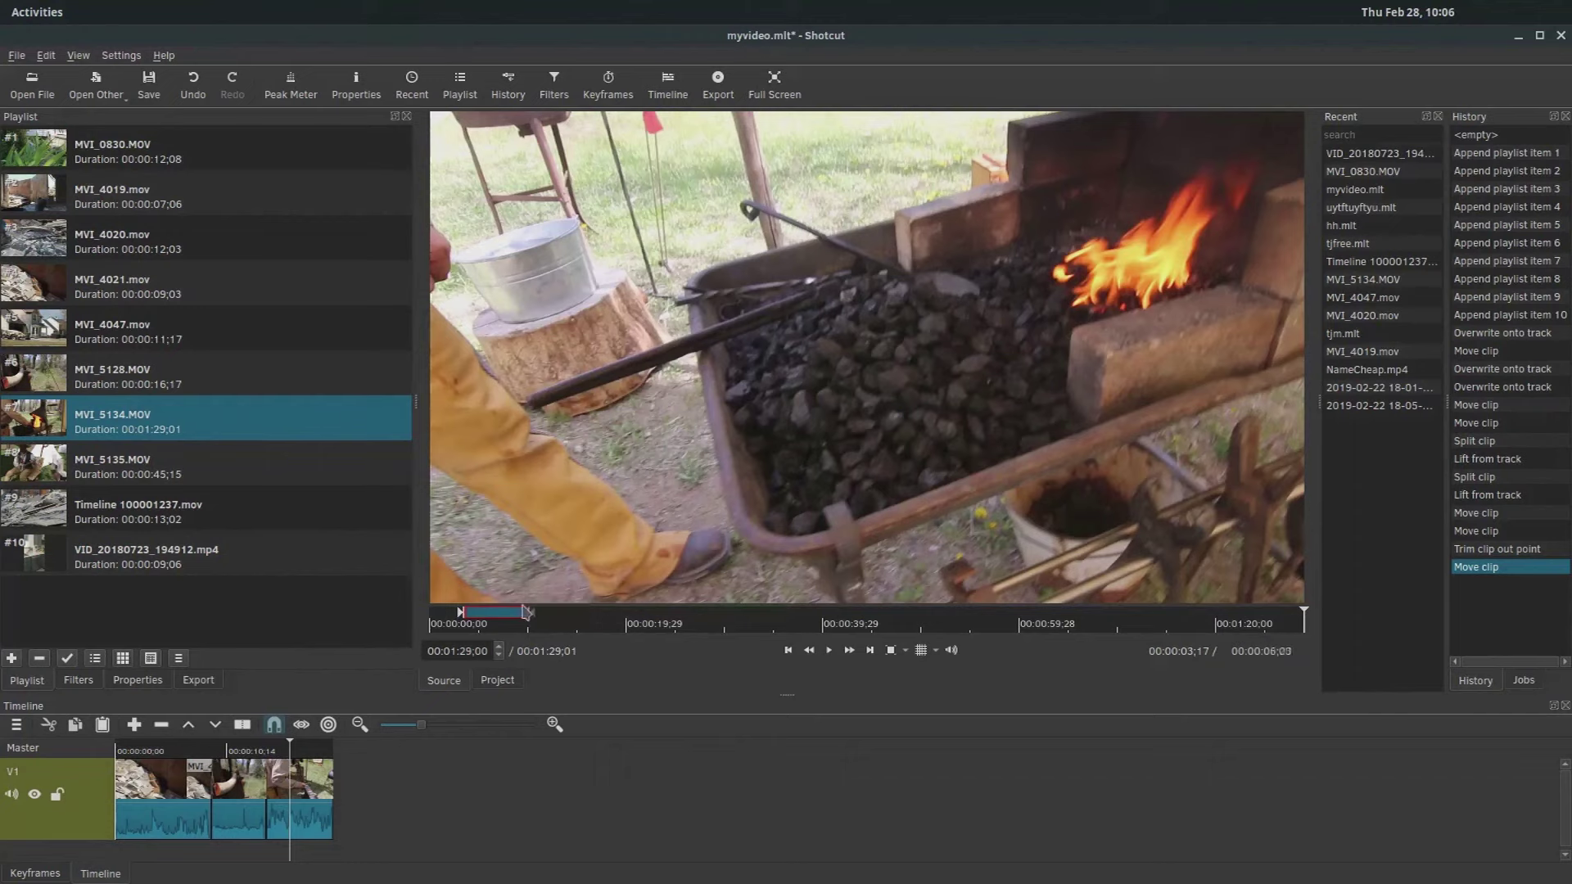
{"action": "left_click_drag", "start_coordinate": [545, 613], "coordinate": [506, 613]}
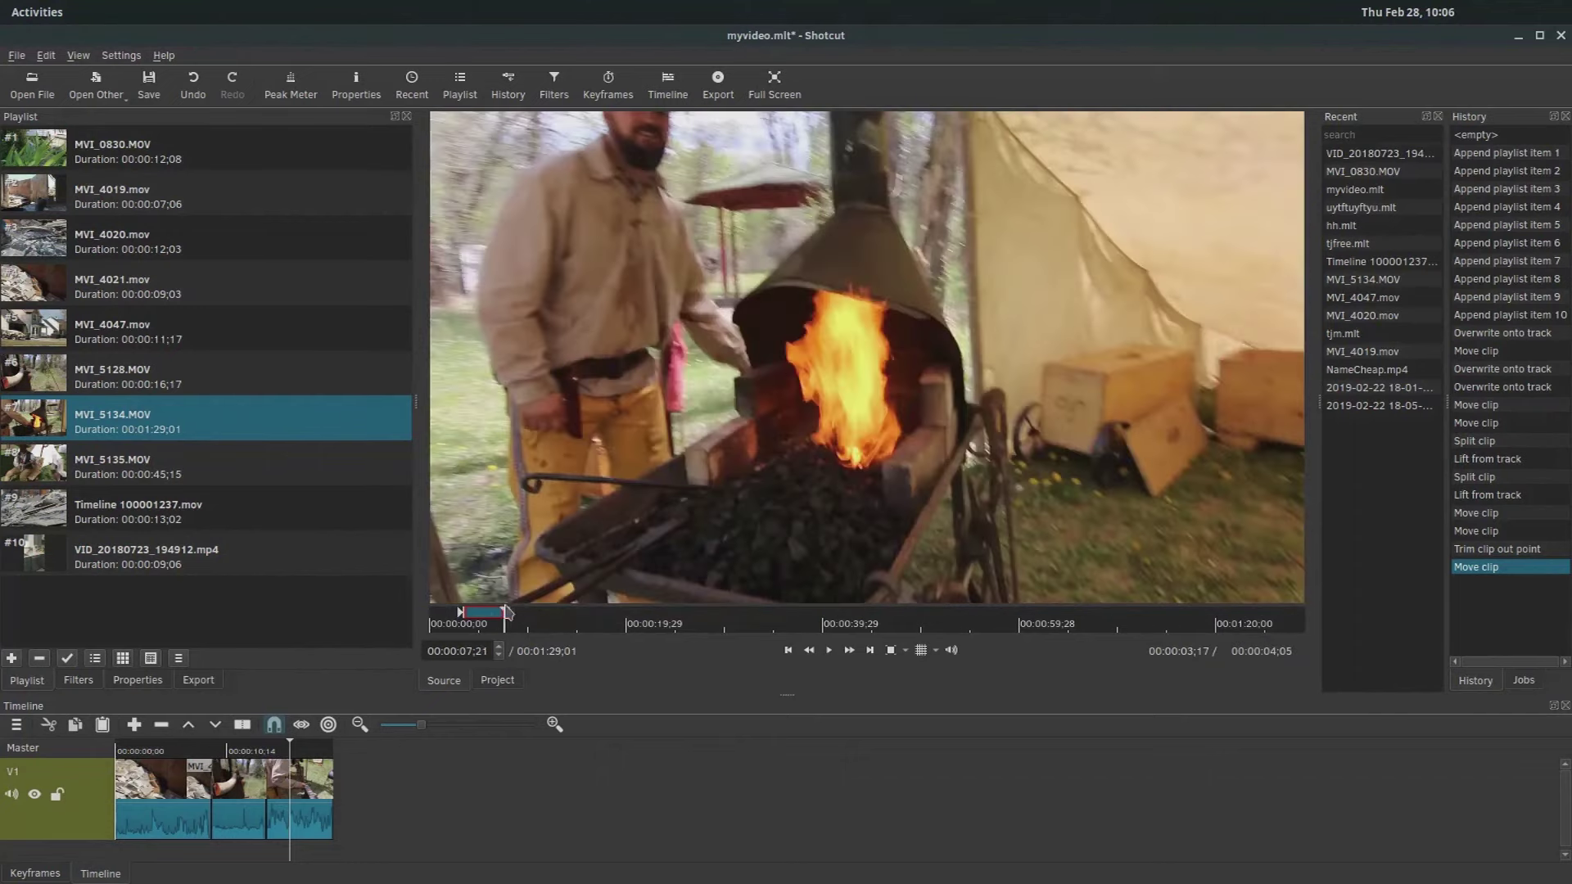
{"action": "left_click", "coordinate": [808, 650]}
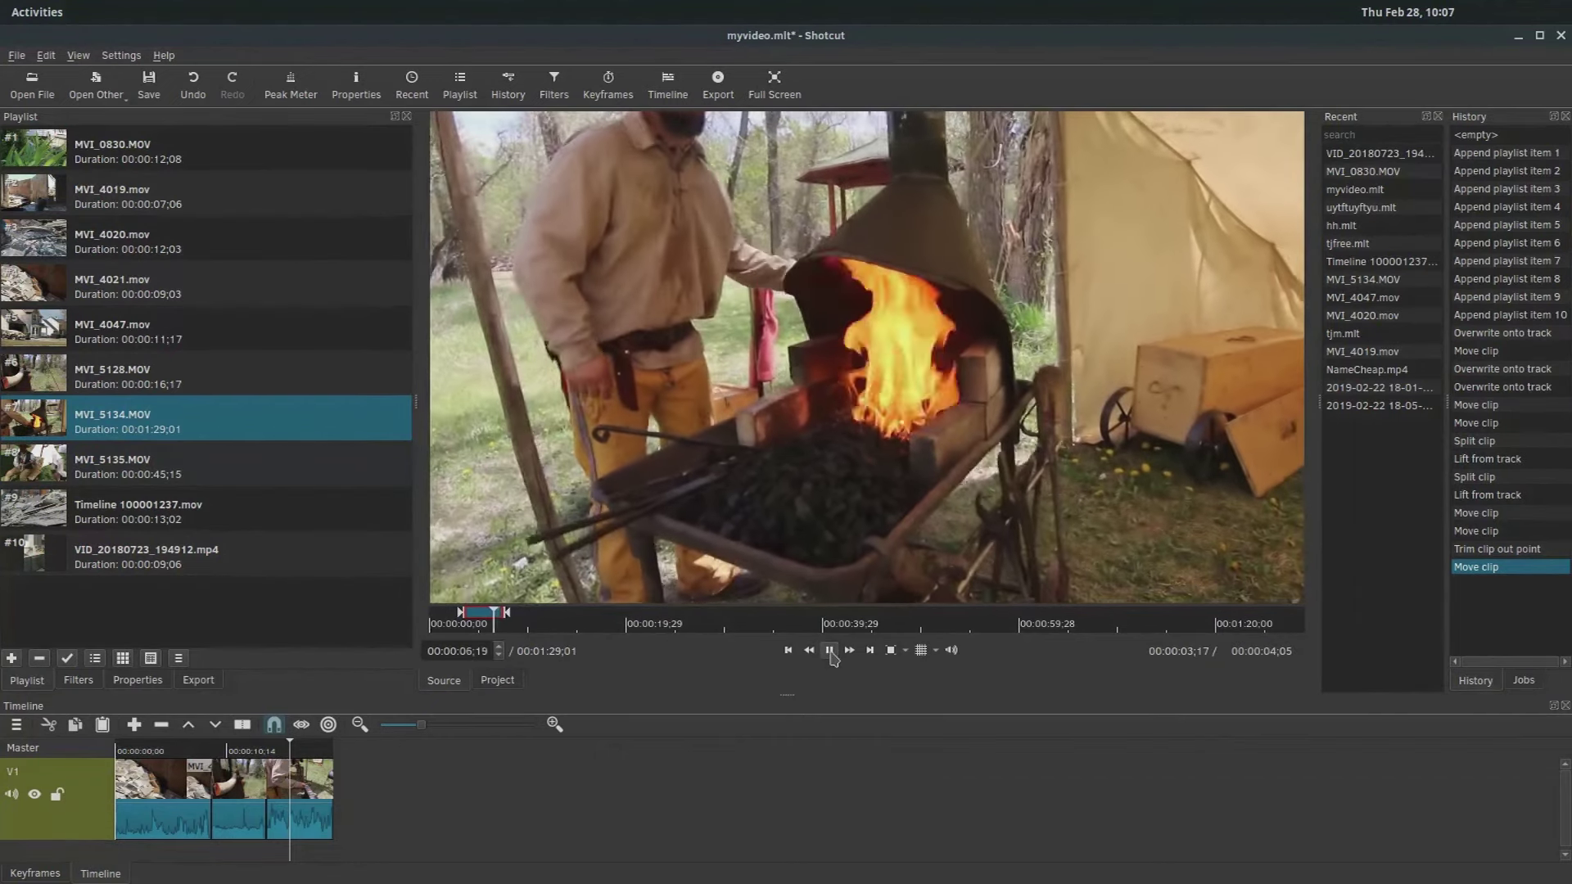